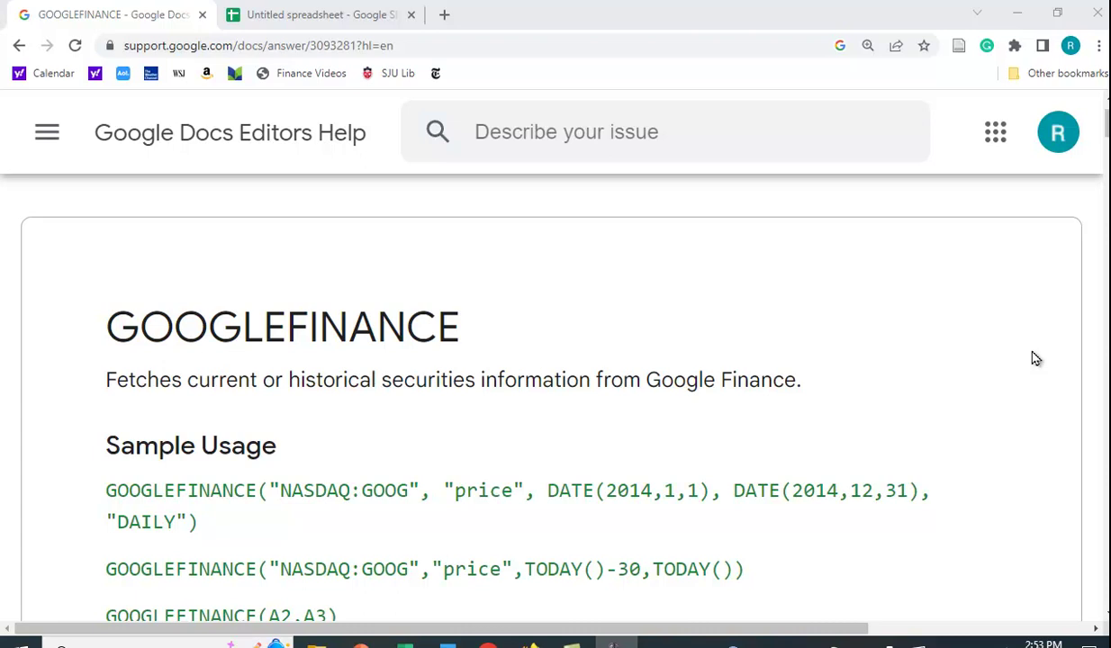
# Review the GOOGLEFINANCE help page's sample usage, syntax and ticker argument.
pyautogui.scroll(-1, 288, 450)
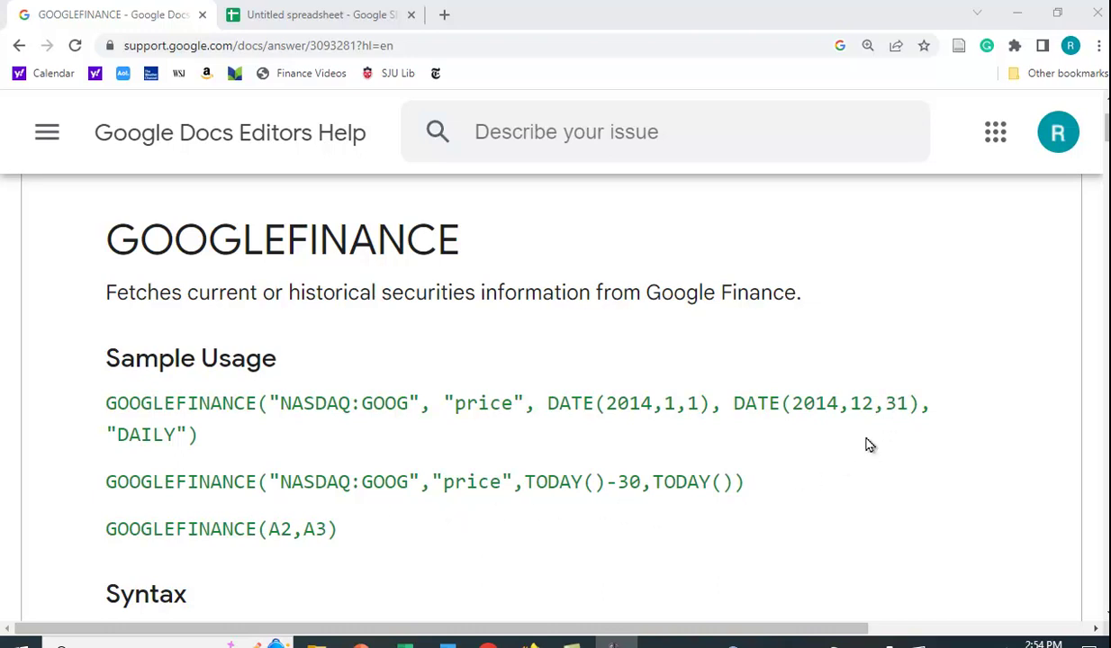
pyautogui.scroll(-4, 869, 445)
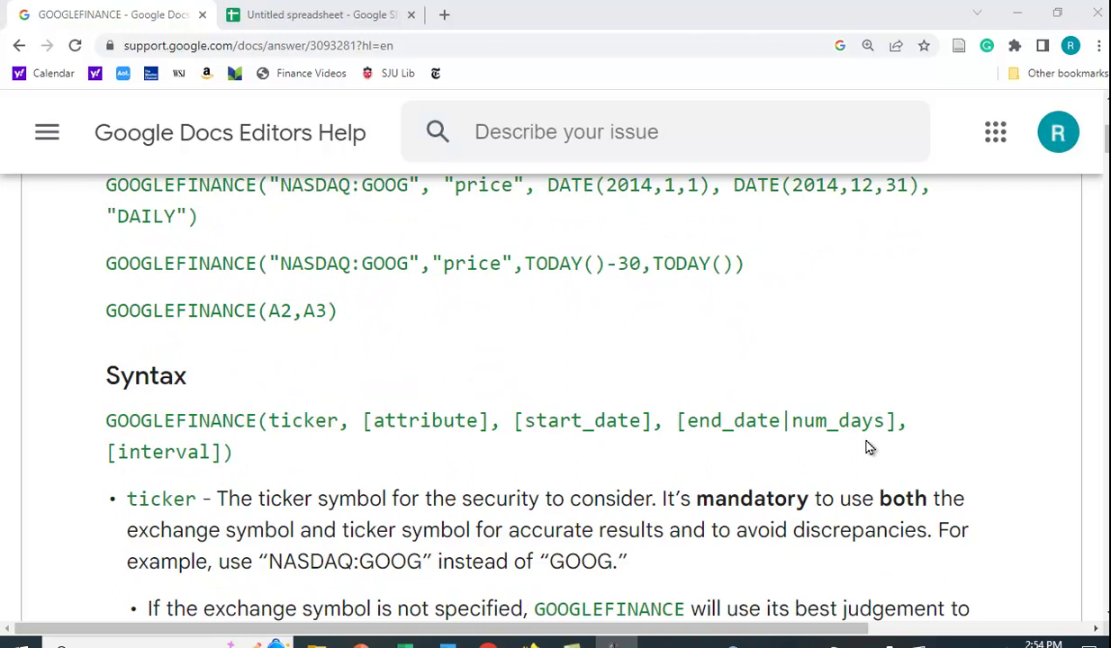
pyautogui.scroll(6, 869, 445)
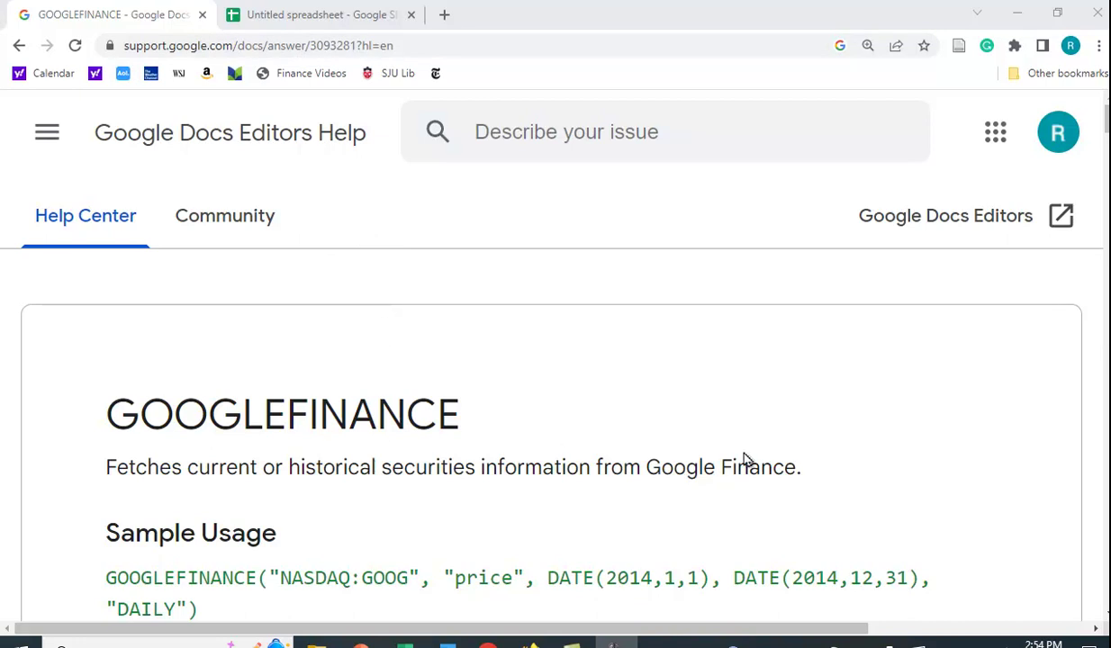
pyautogui.scroll(-2, 894, 478)
pyautogui.scroll(-5, 894, 478)
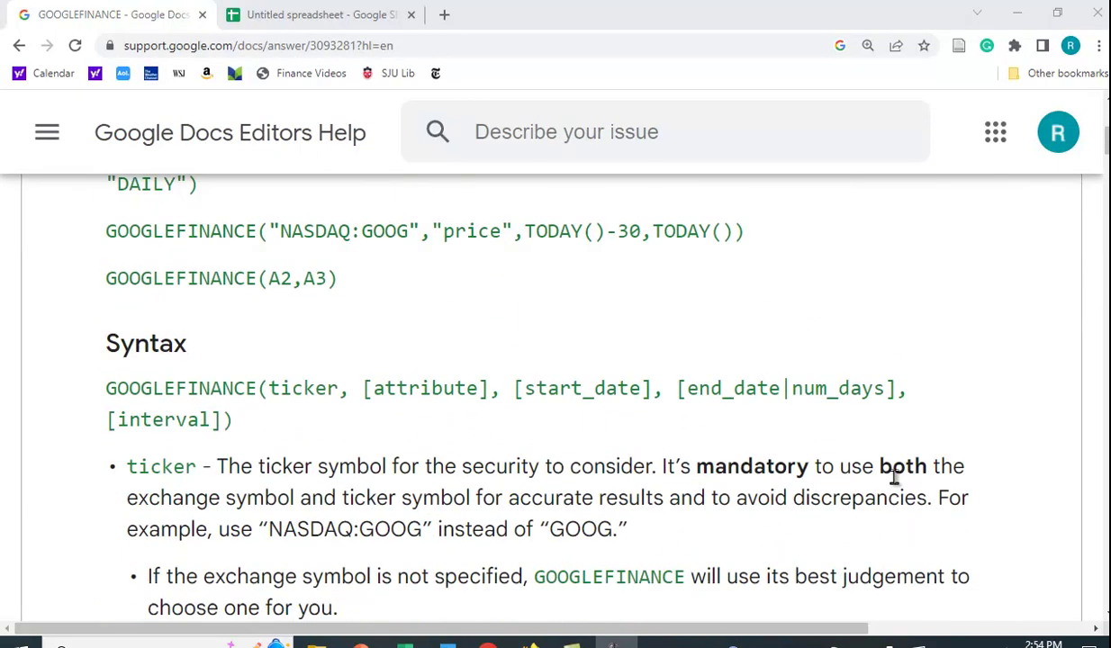
pyautogui.scroll(-1, 890, 507)
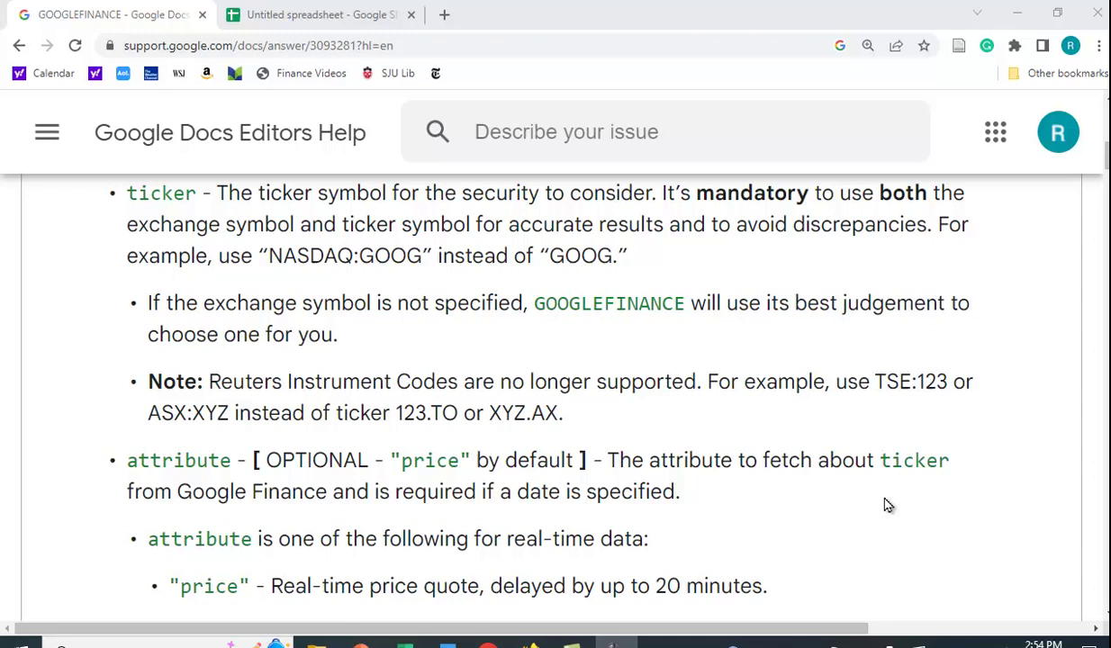
# Read through the attribute options that GOOGLEFINANCE offers for real-time data.
pyautogui.scroll(-2, 871, 509)
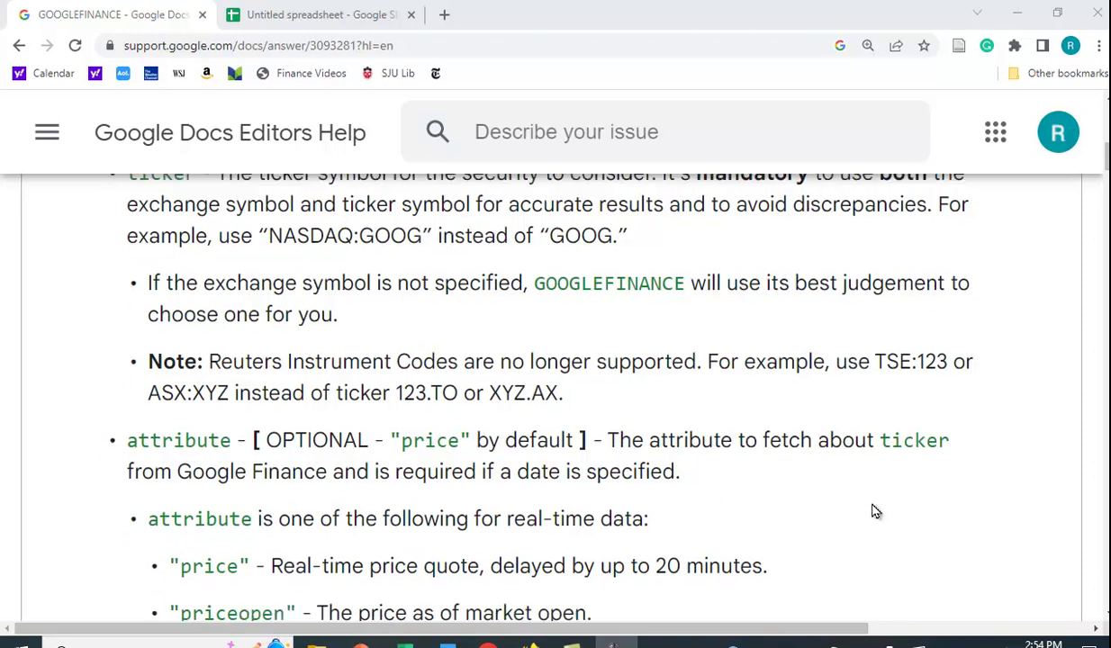
pyautogui.scroll(-2, 865, 511)
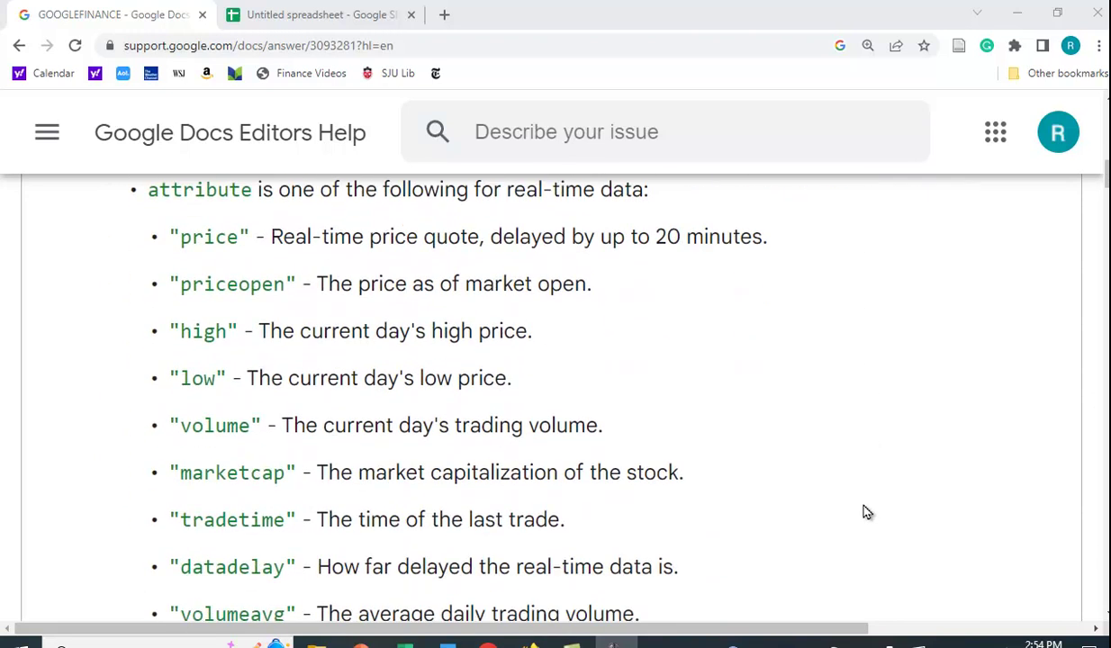
pyautogui.scroll(-1, 811, 495)
pyautogui.scroll(2, 576, 428)
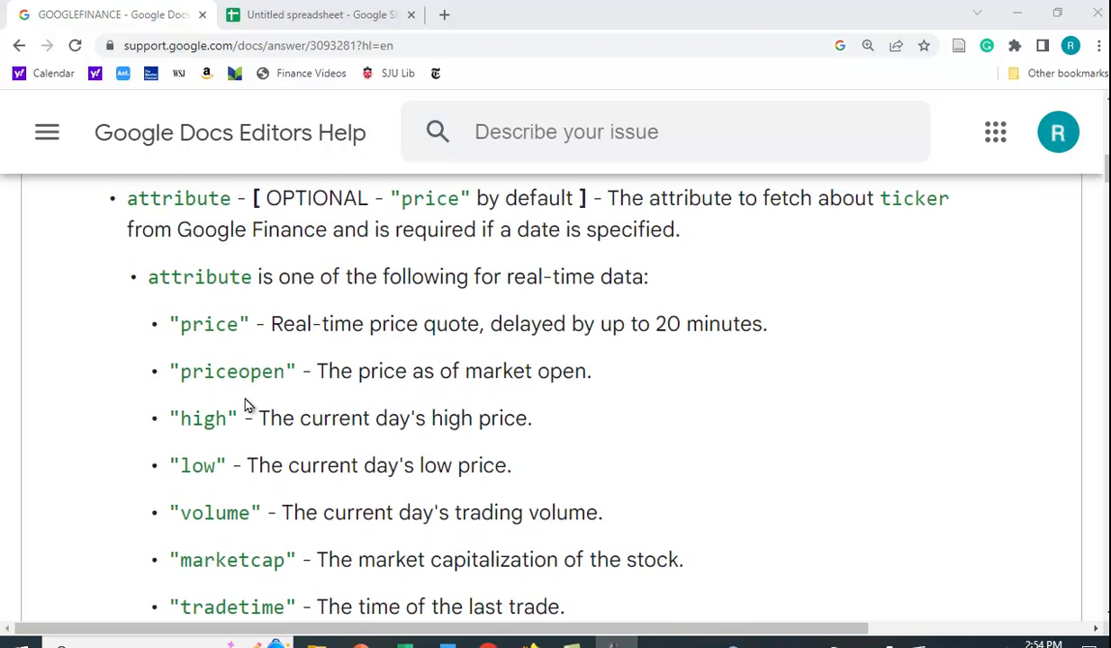
pyautogui.scroll(-3, 773, 485)
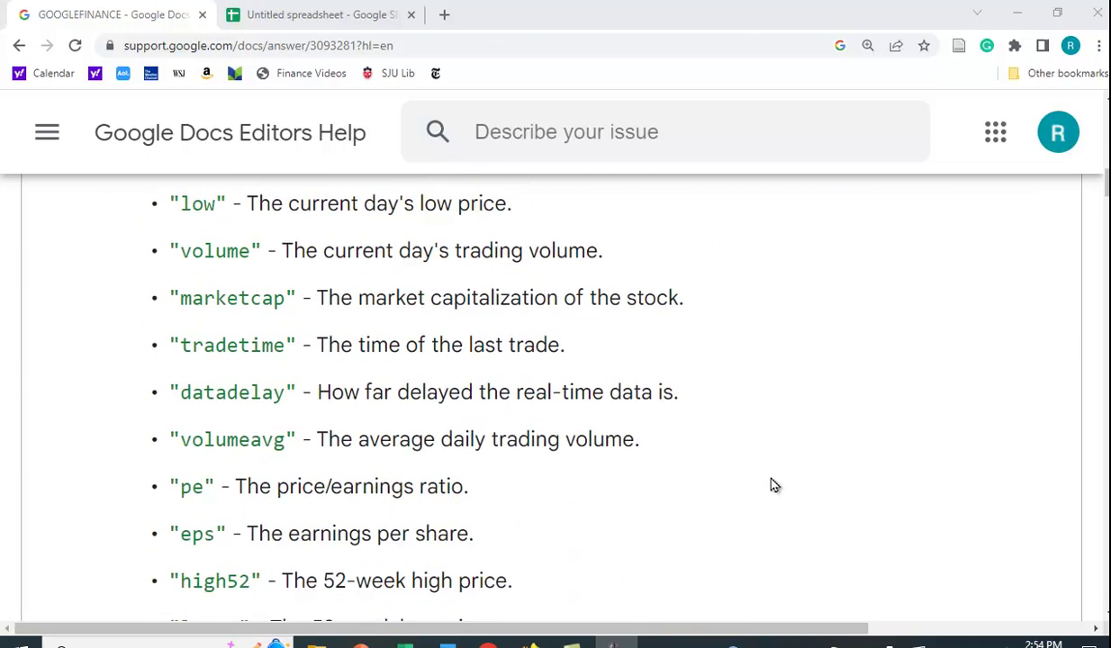
pyautogui.scroll(-3, 774, 485)
pyautogui.scroll(-5, 773, 485)
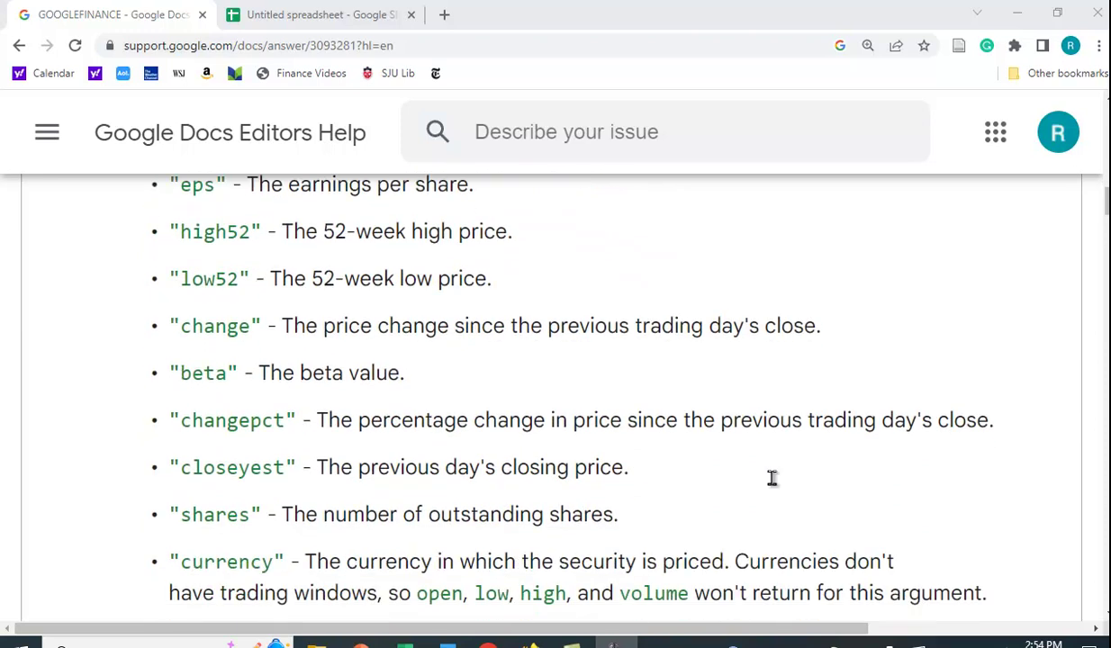
# Examine the attribute options listed for historical data on the GOOGLEFINANCE help page.
pyautogui.scroll(-4, 772, 482)
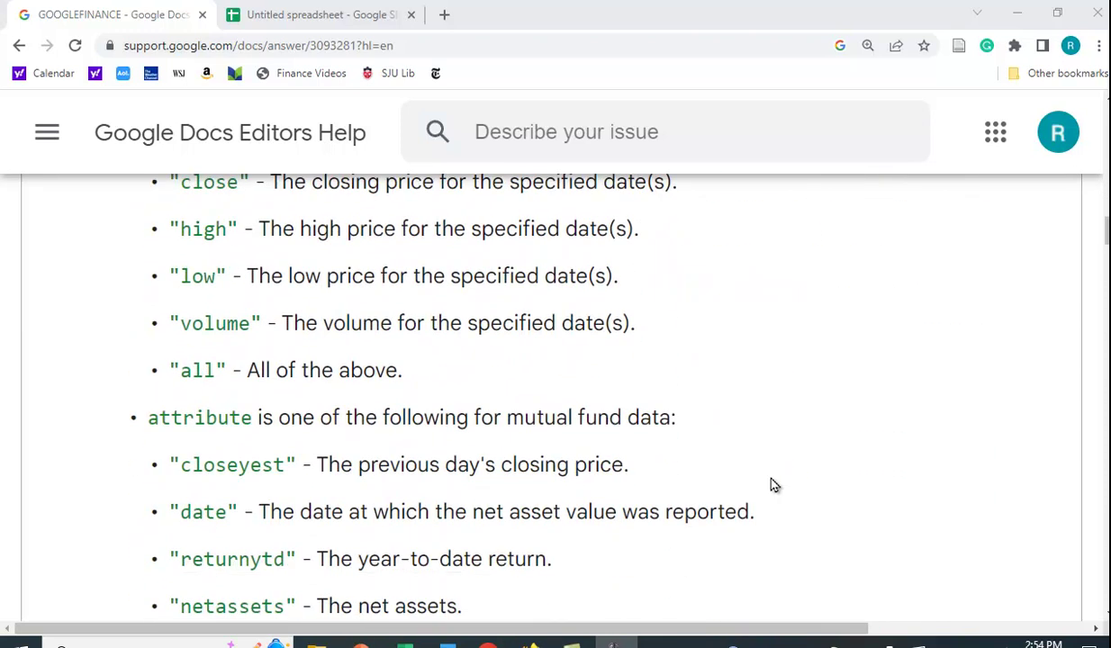
pyautogui.scroll(4, 342, 392)
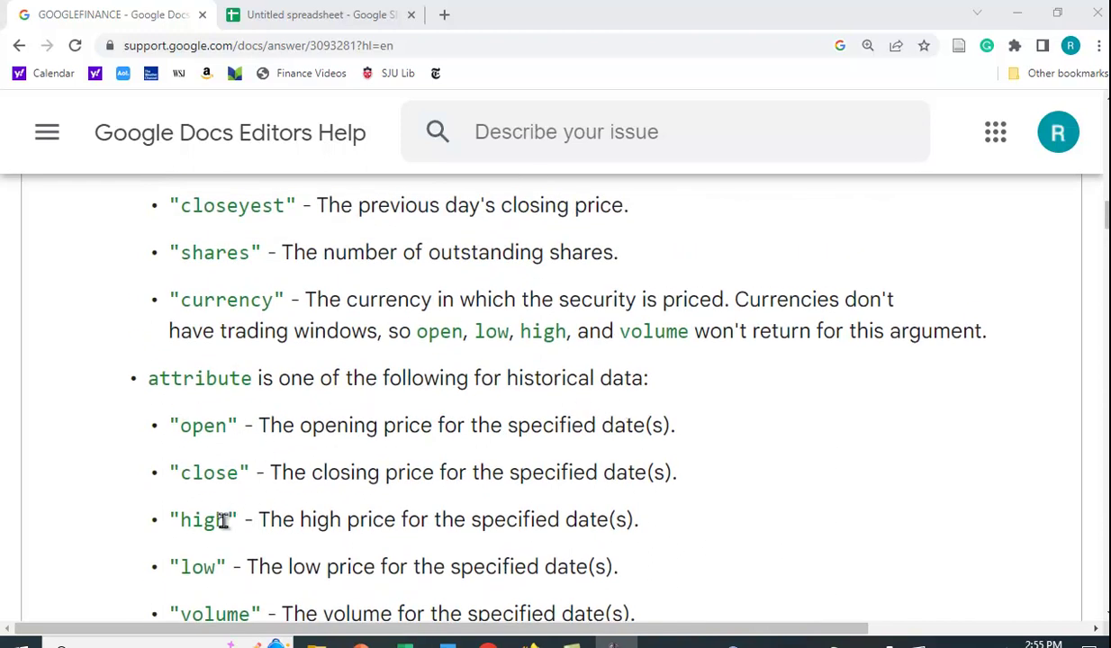
pyautogui.scroll(-2, 211, 590)
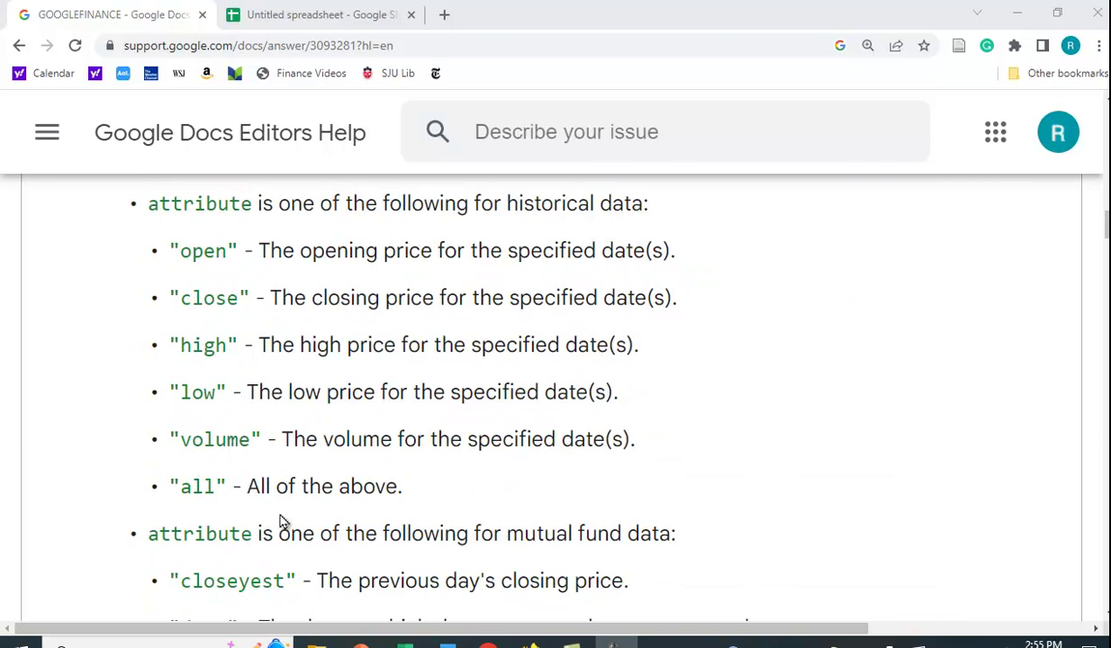
pyautogui.scroll(1, 491, 521)
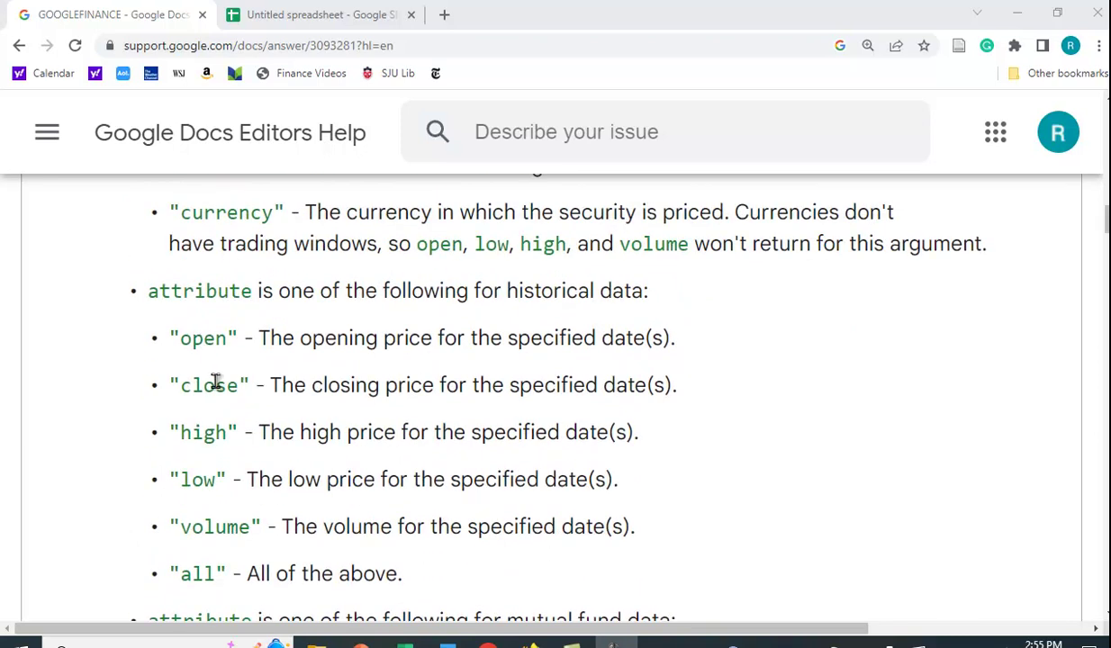
pyautogui.scroll(-2, 324, 514)
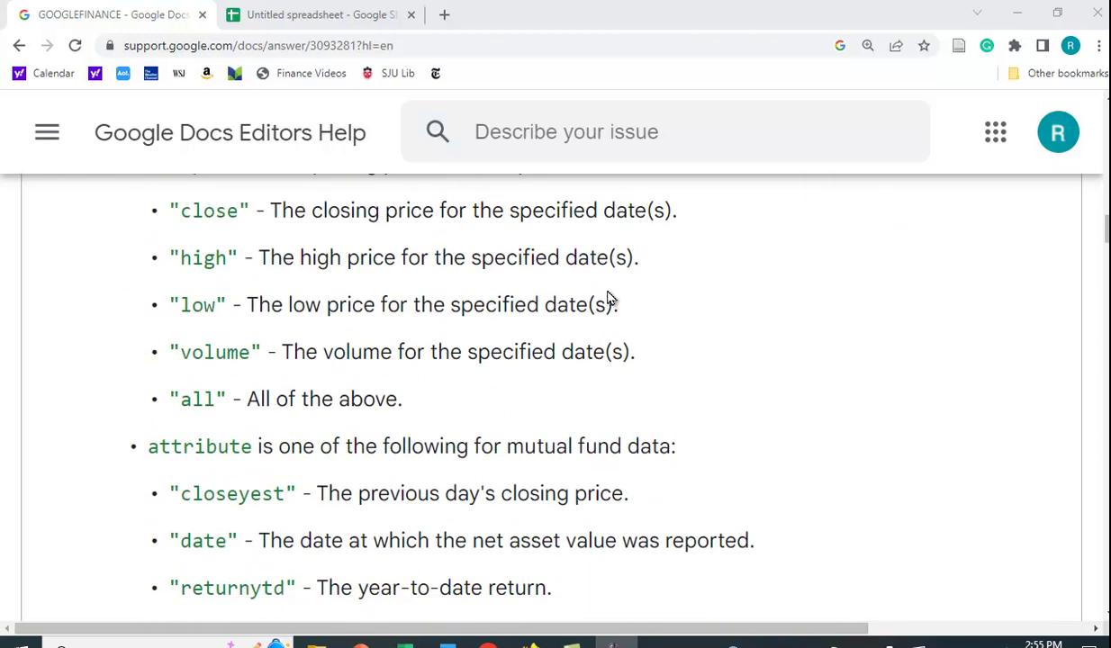
# Switch to the untitled Google Sheets spreadsheet and enter =today() in C5 as the End Date.
pyautogui.click(296, 16)
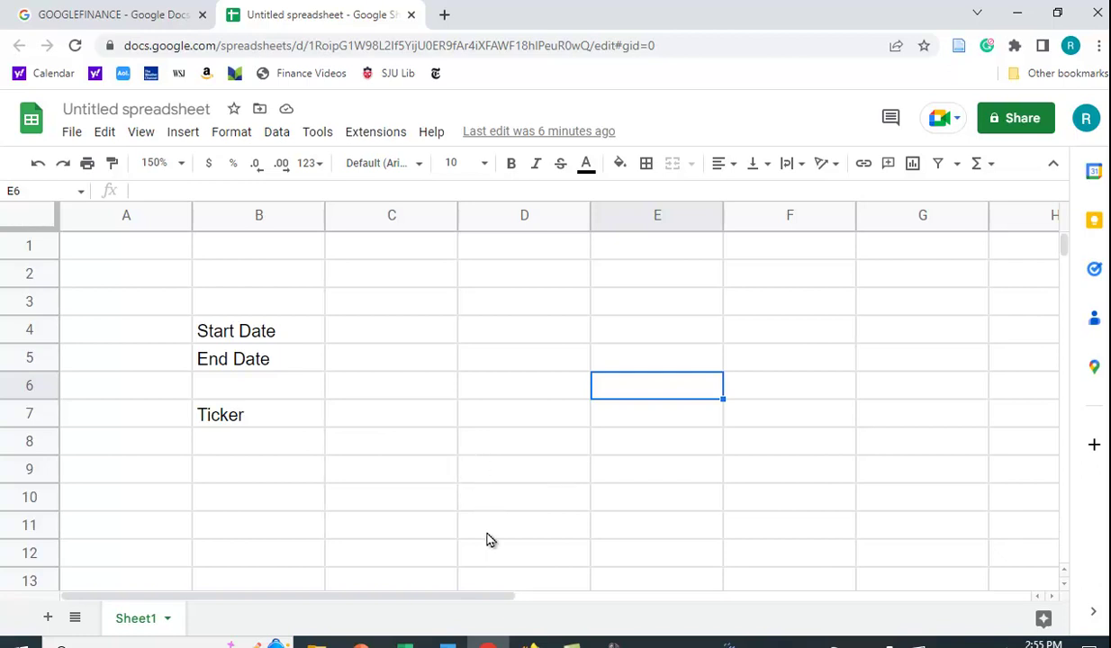
pyautogui.click(359, 368)
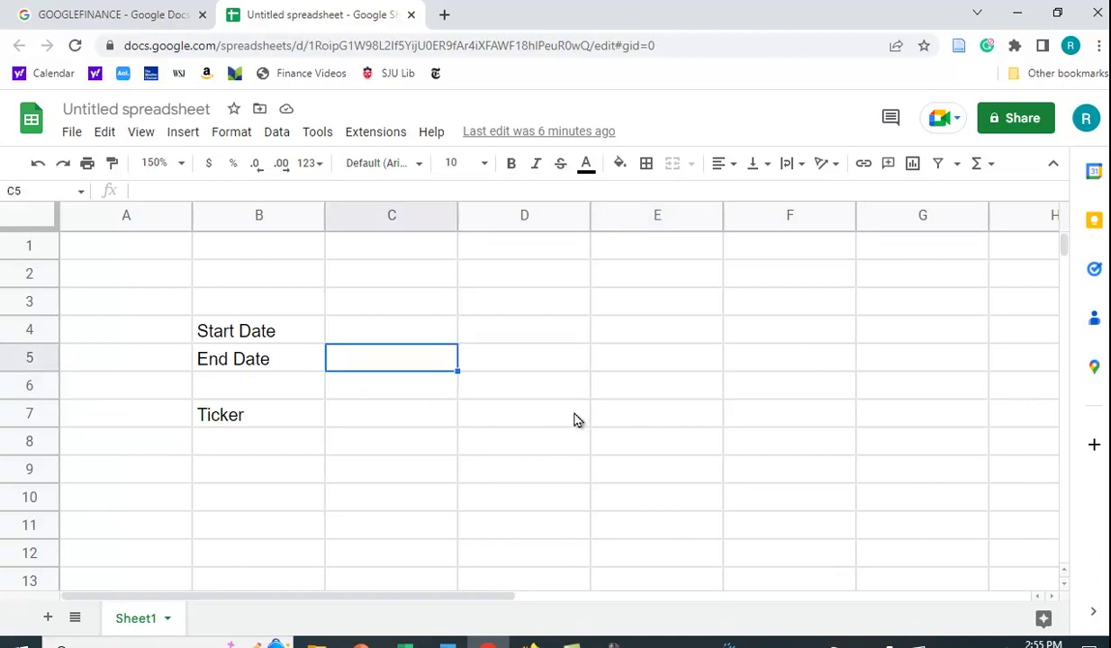
pyautogui.write('=')
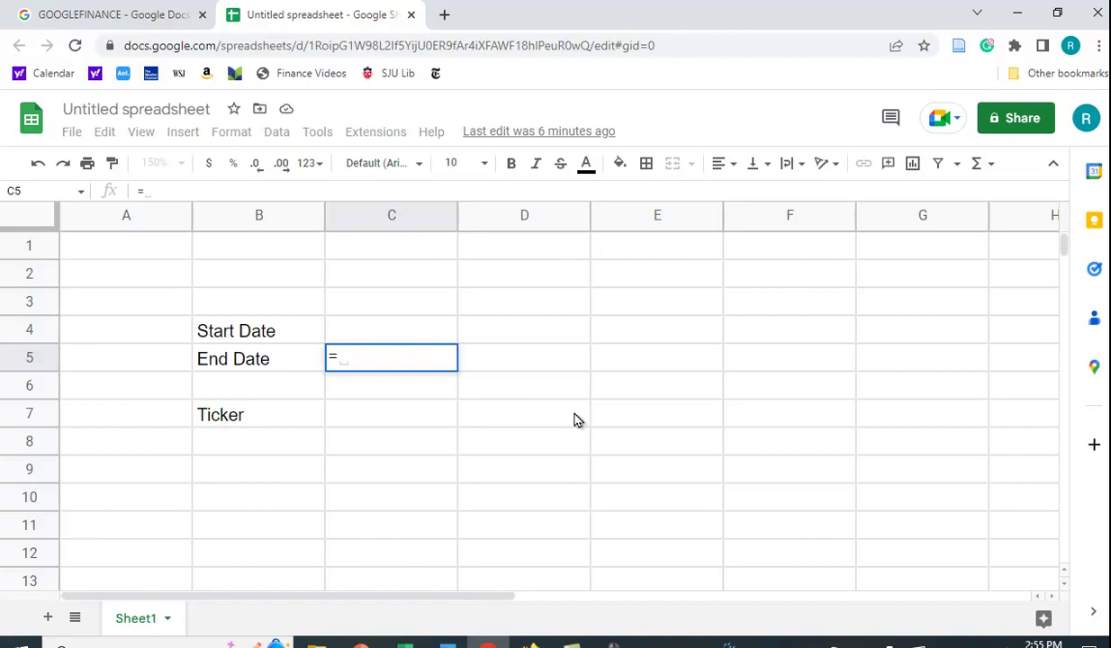
pyautogui.write('today(')
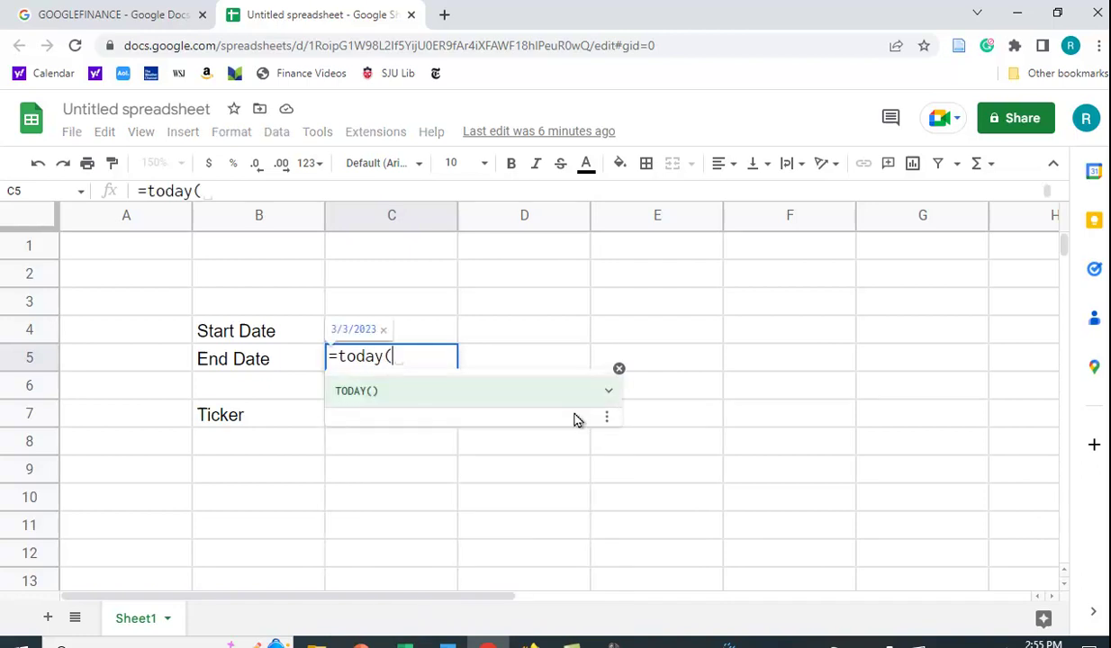
pyautogui.write(')')
pyautogui.press('Return')
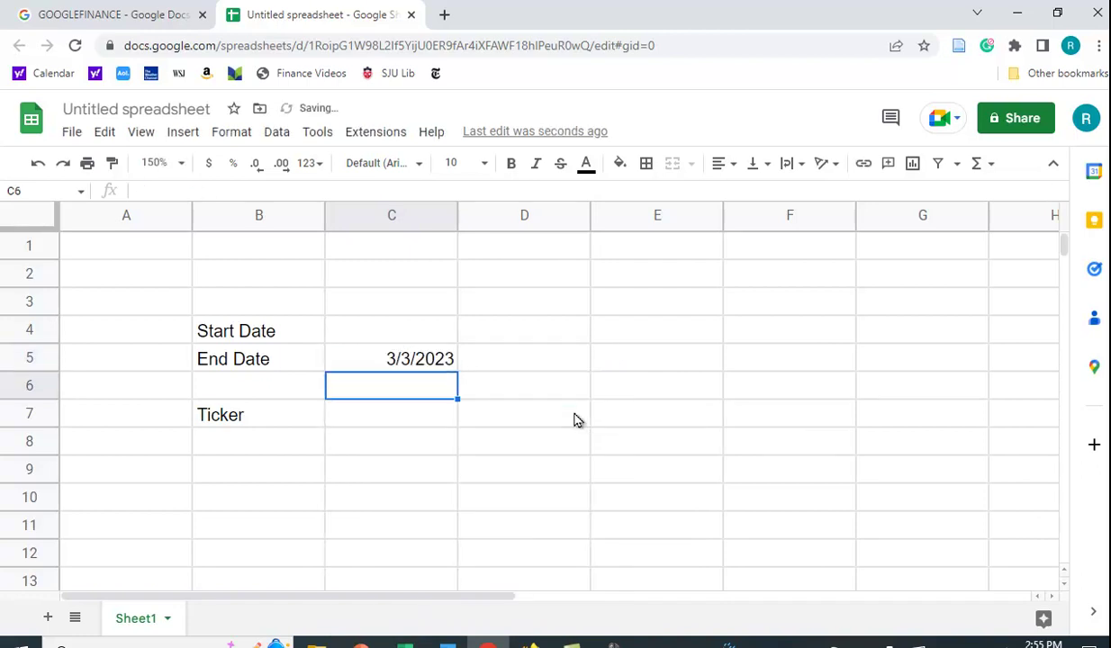
# Enter the formula =C5-365 in C4 as the Start Date.
pyautogui.click(365, 324)
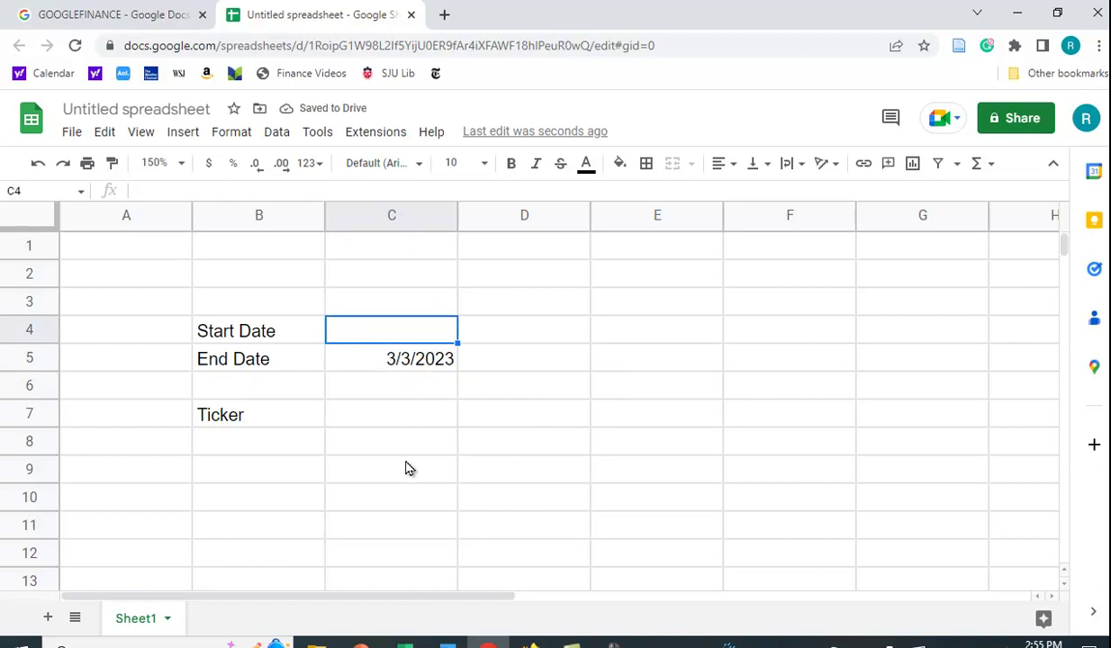
pyautogui.write('=')
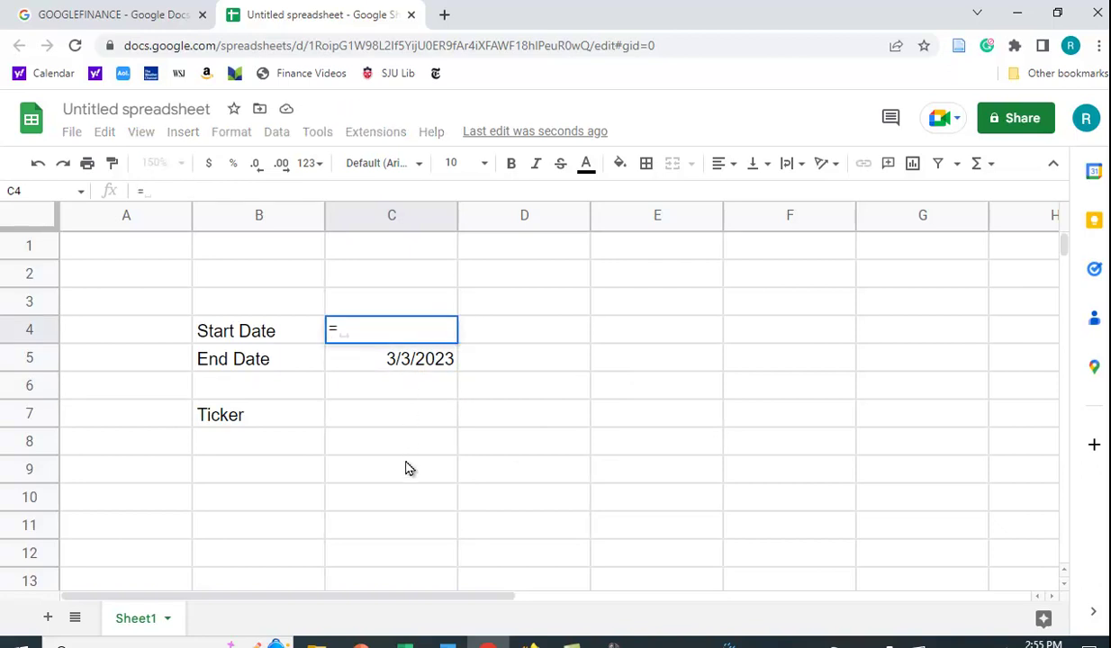
pyautogui.click(417, 368)
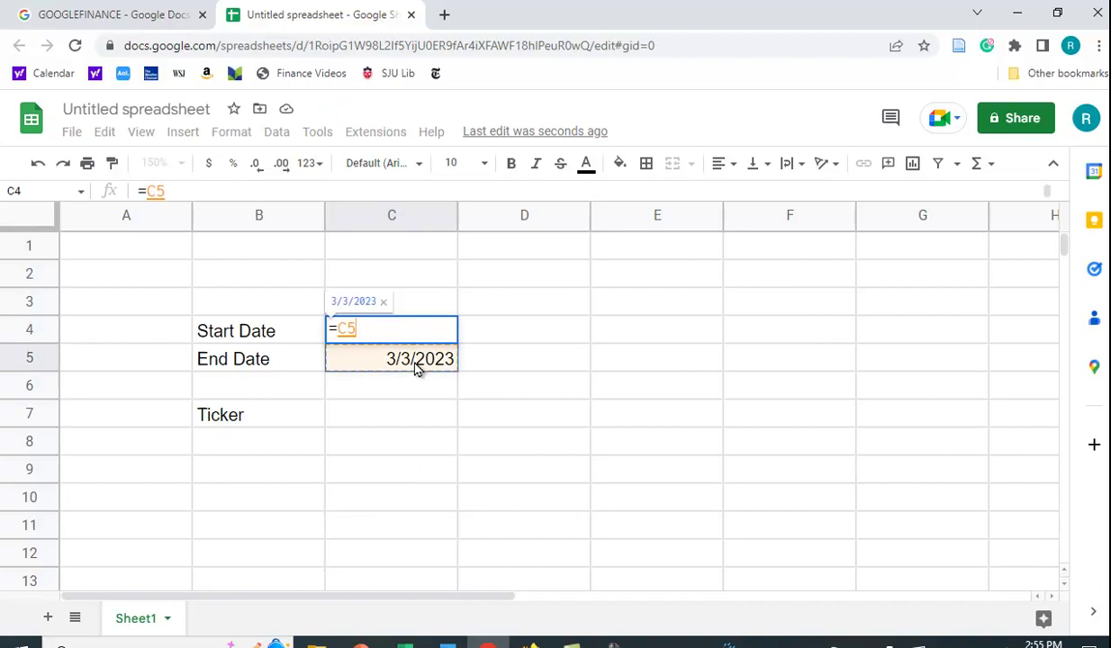
pyautogui.write('-365')
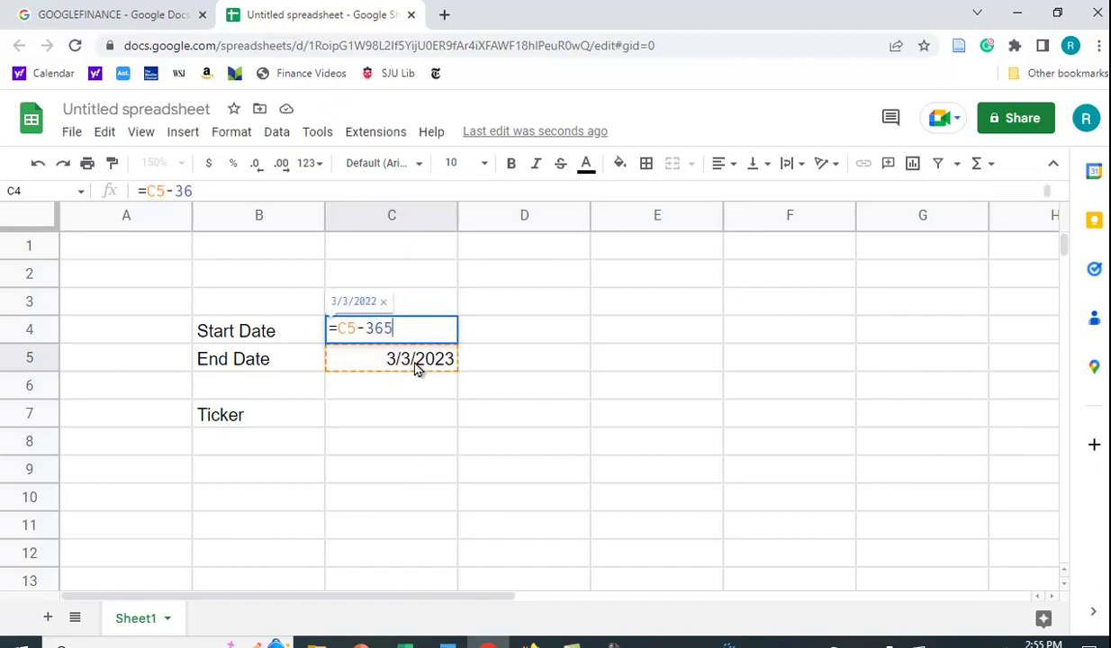
pyautogui.press('Return')
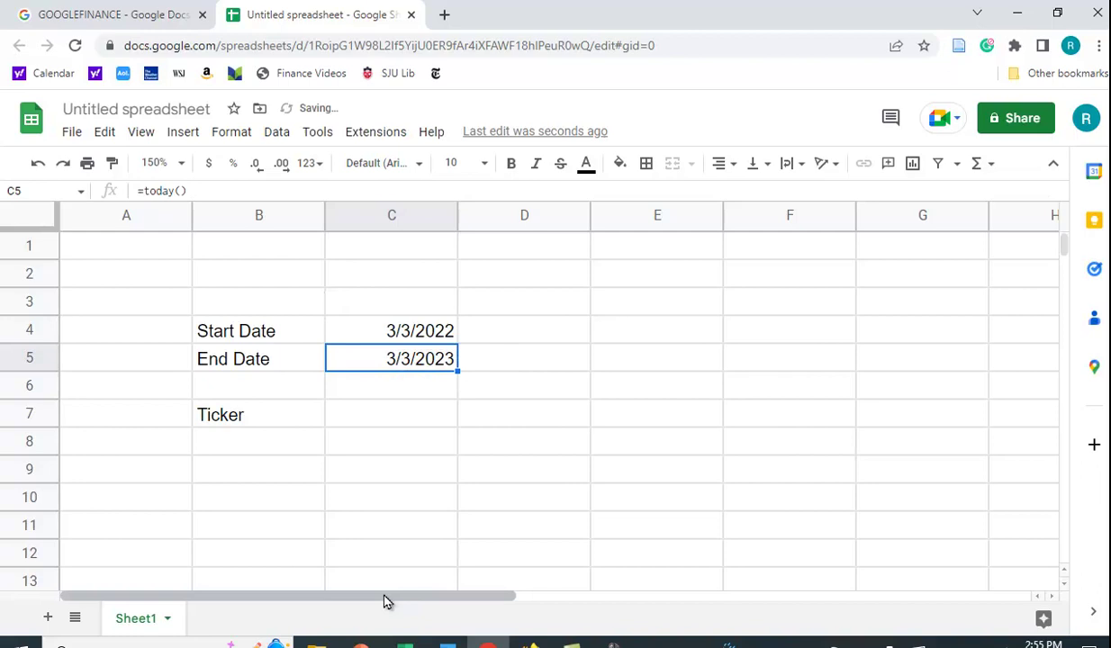
# Enter msft in C7 as the Ticker.
pyautogui.click(365, 411)
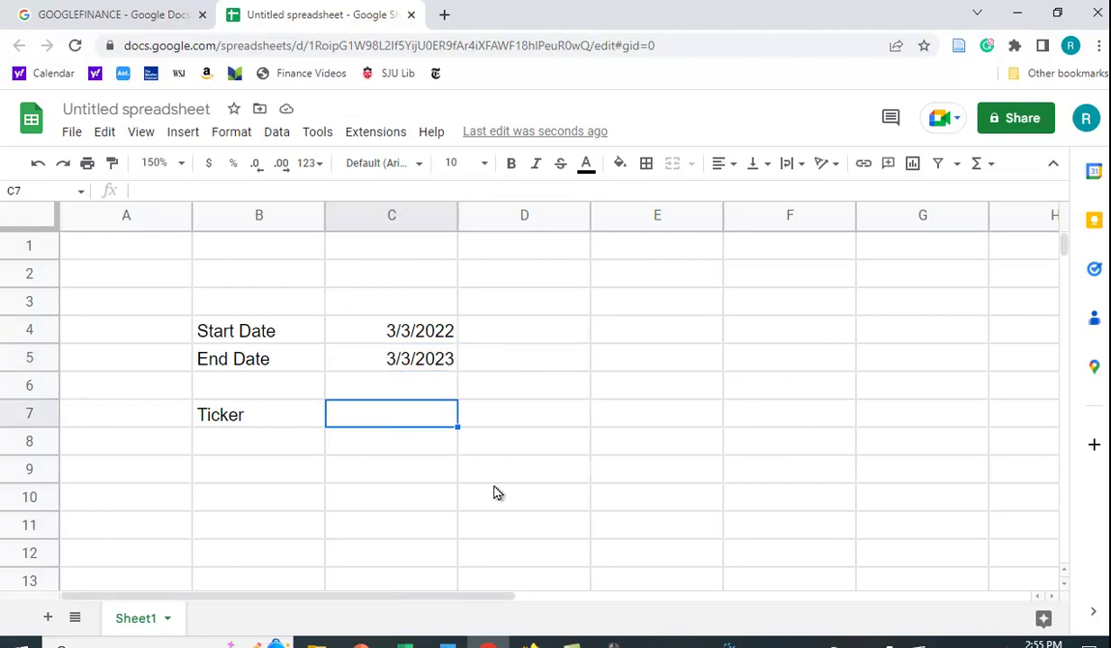
pyautogui.write('m')
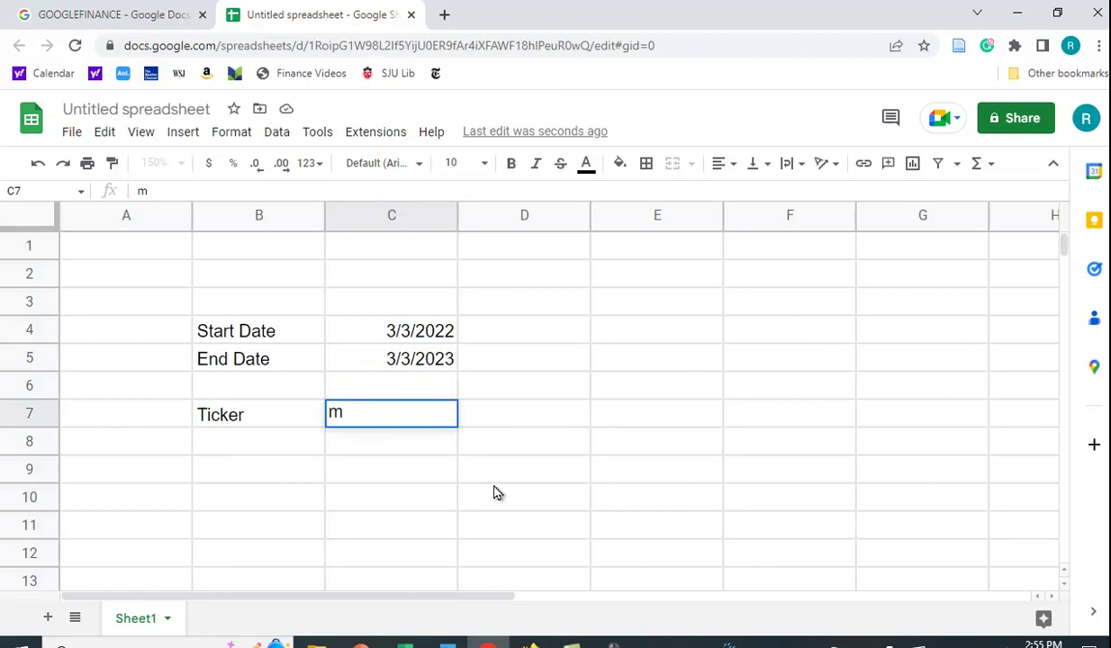
pyautogui.write('sft')
pyautogui.press('Return')
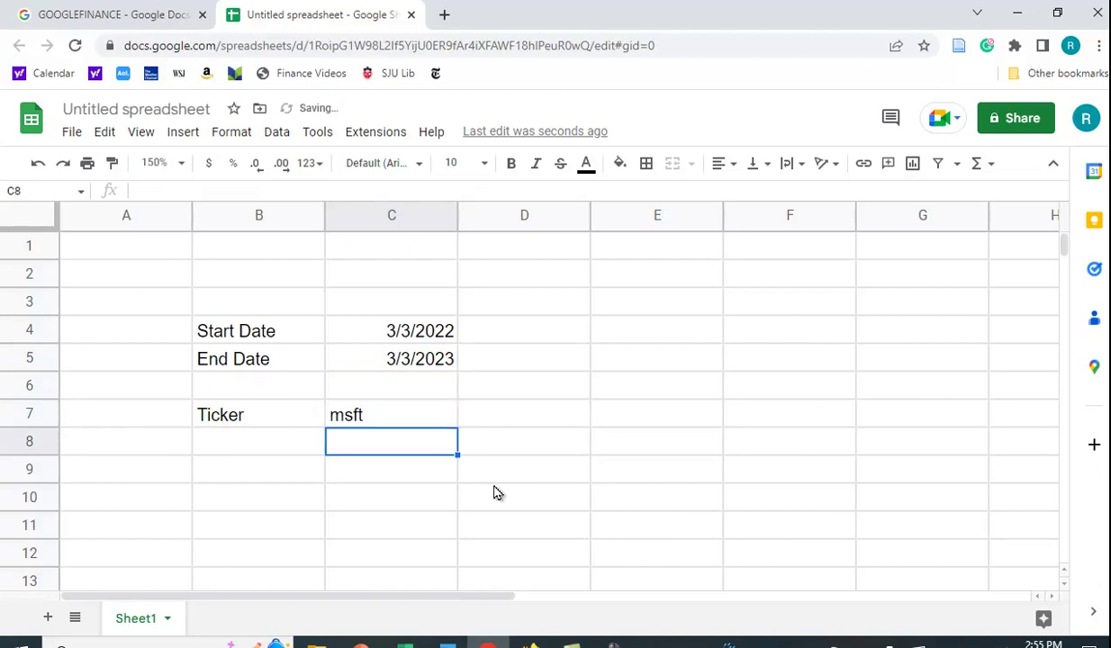
# Start a GOOGLEFINANCE formula in B9 with the Ticker cell C7 as its first argument.
pyautogui.click(271, 478)
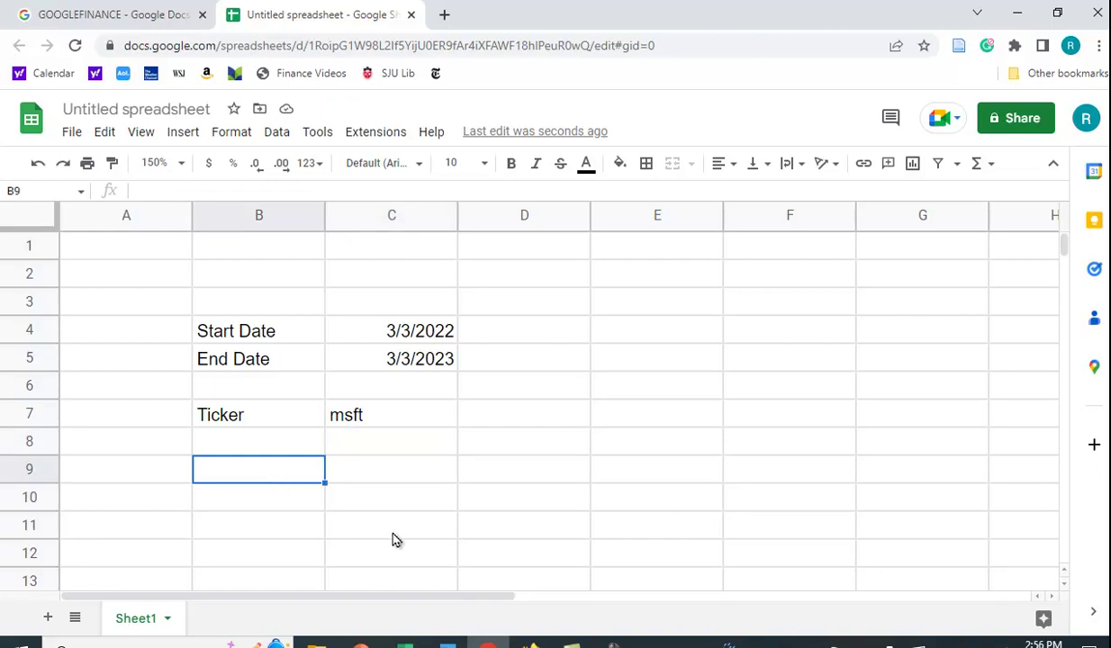
pyautogui.write('=')
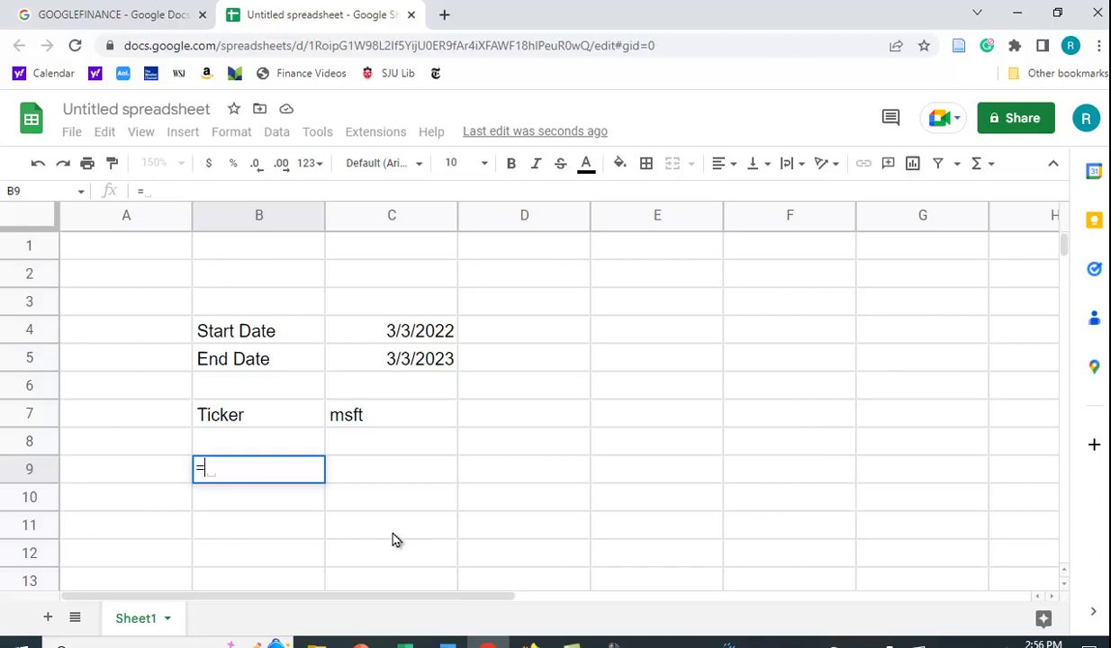
pyautogui.write('googl')
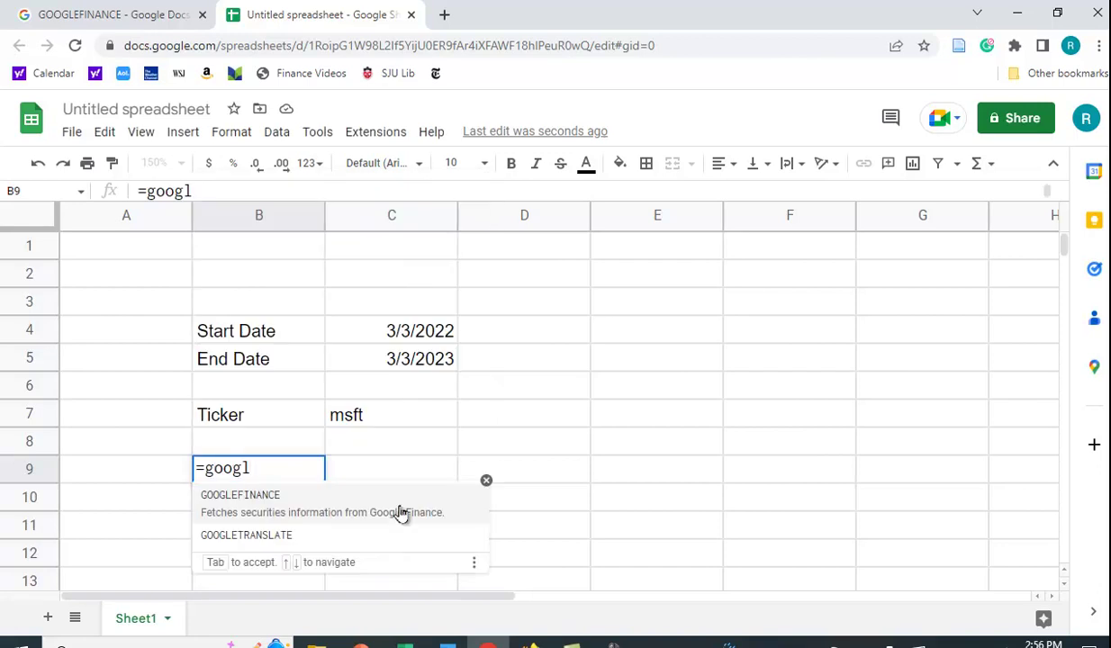
pyautogui.click(251, 507)
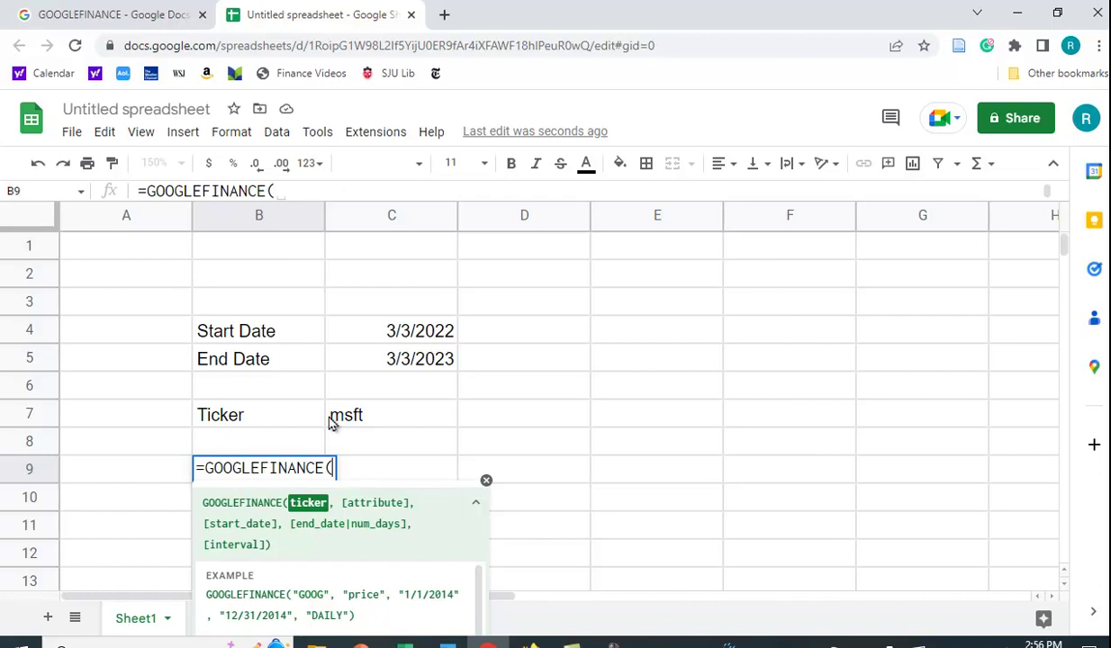
pyautogui.click(358, 422)
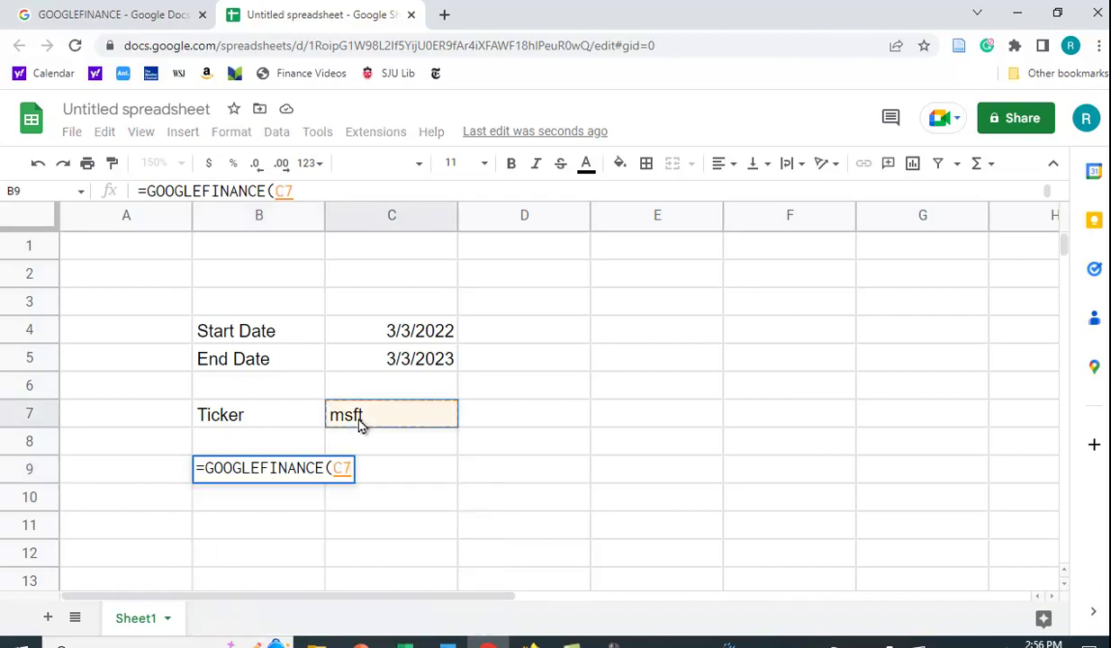
pyautogui.write(',')
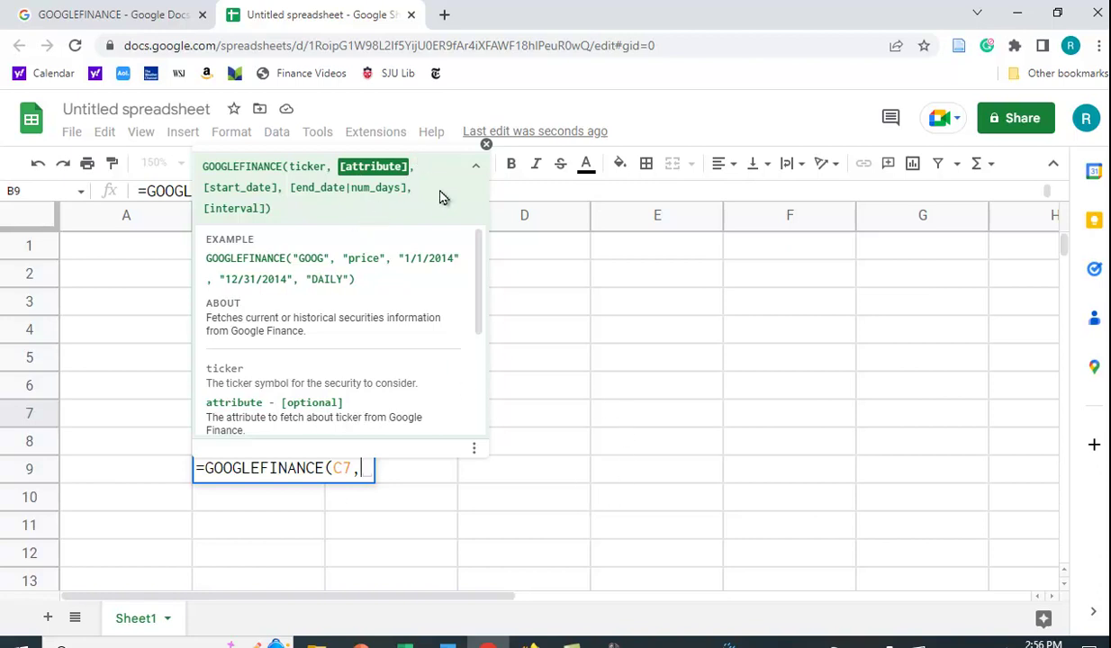
# Examine the attribute argument in the GOOGLEFINANCE function help, and collapse the formula hint.
pyautogui.moveTo(482, 261); pyautogui.dragTo(474, 422)
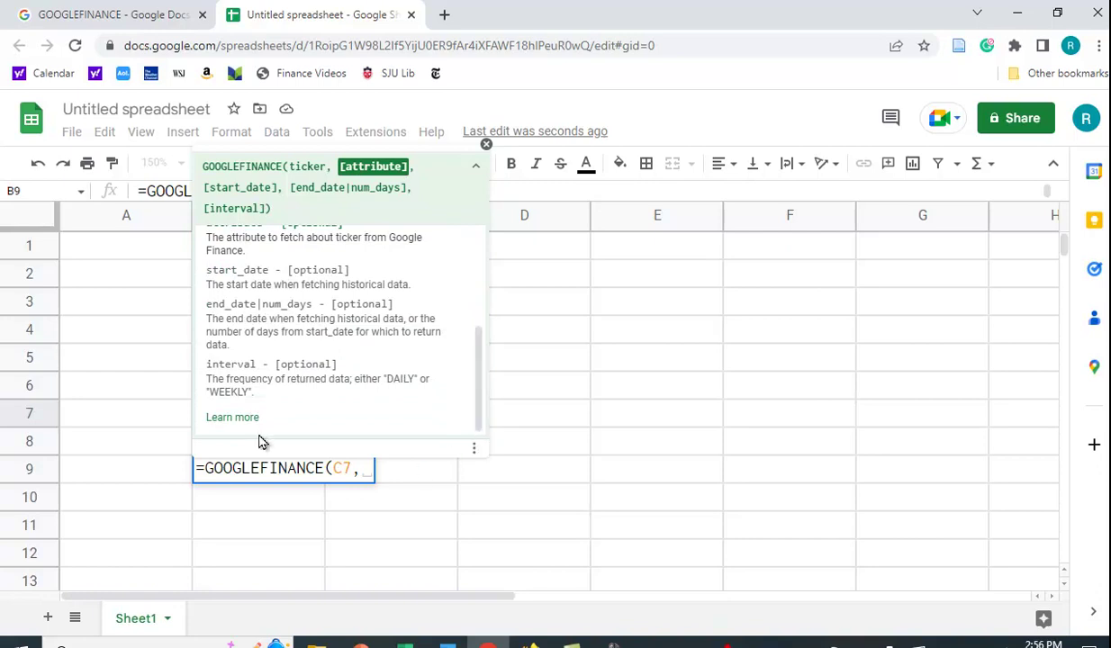
pyautogui.click(236, 419)
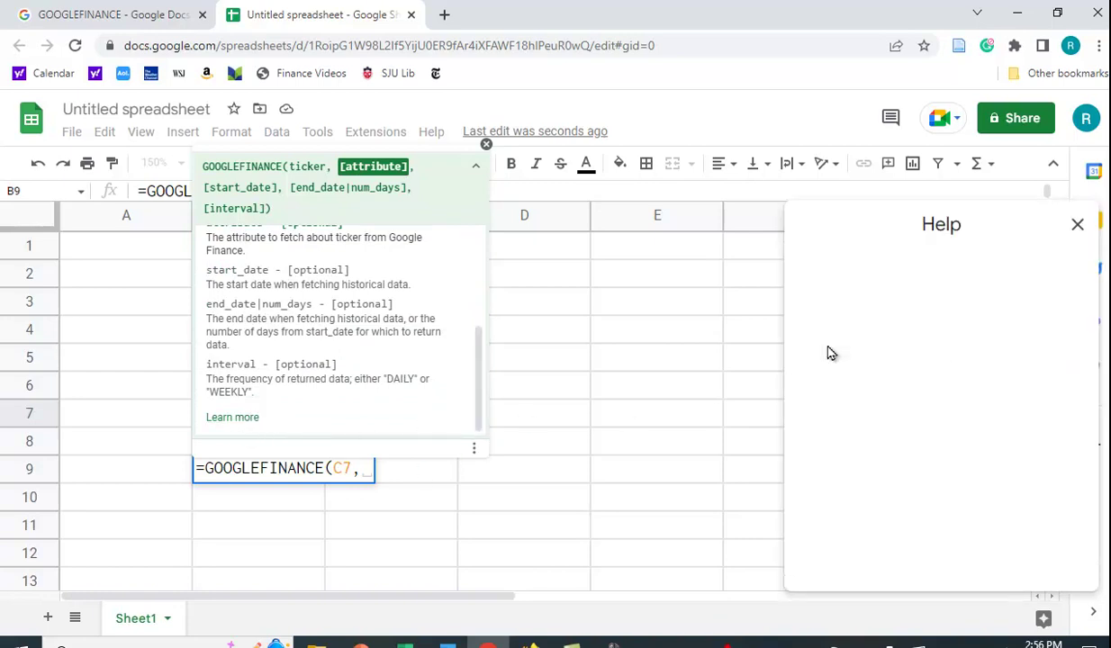
pyautogui.scroll(-7, 898, 280)
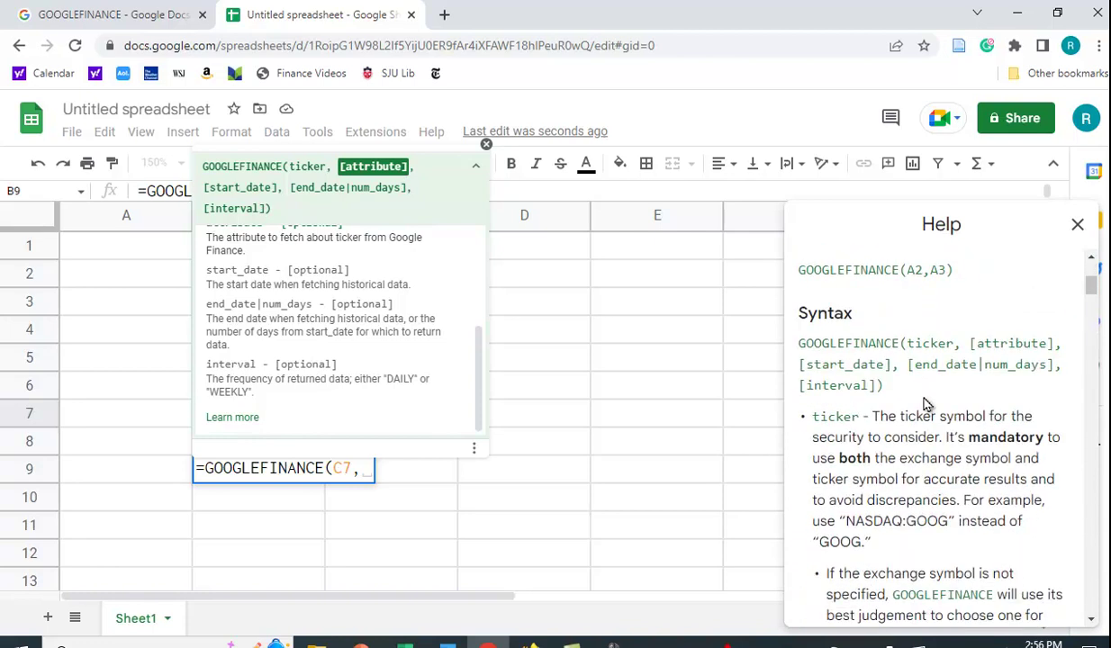
pyautogui.scroll(-4, 912, 405)
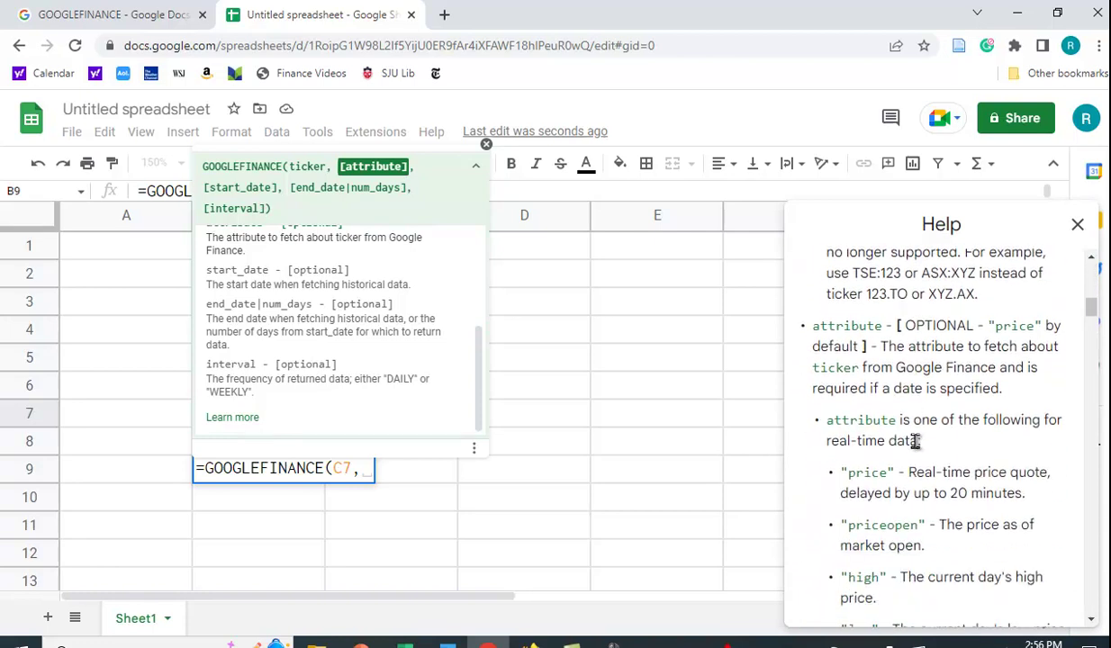
pyautogui.scroll(-2, 886, 378)
pyautogui.scroll(3, 865, 391)
pyautogui.click(476, 171)
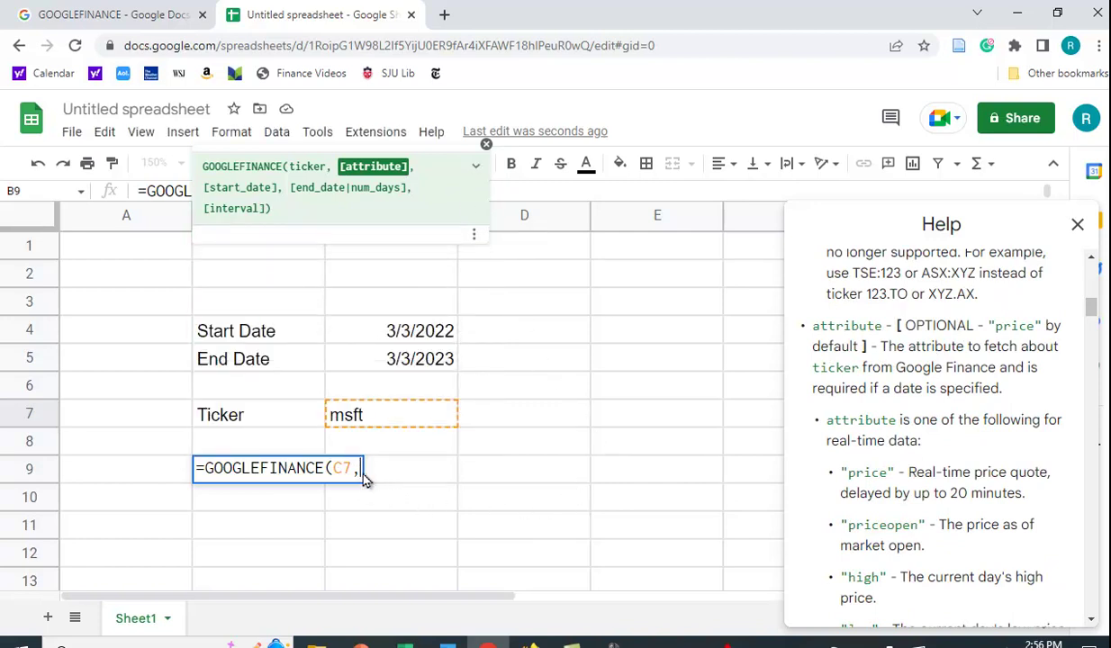
pyautogui.click(416, 334)
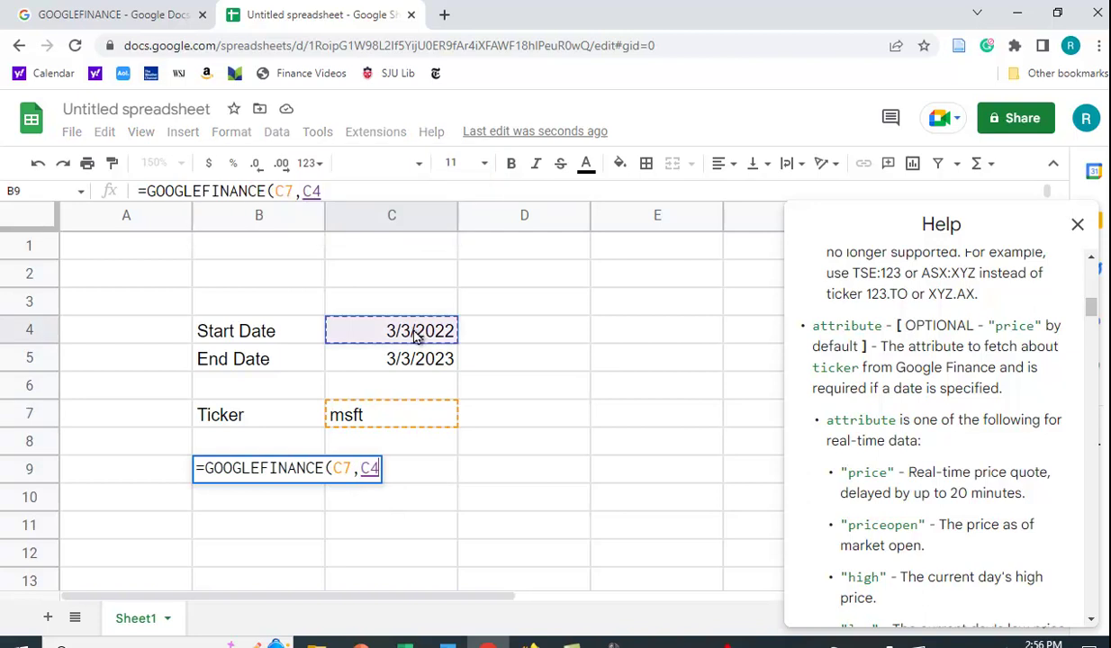
pyautogui.write(',')
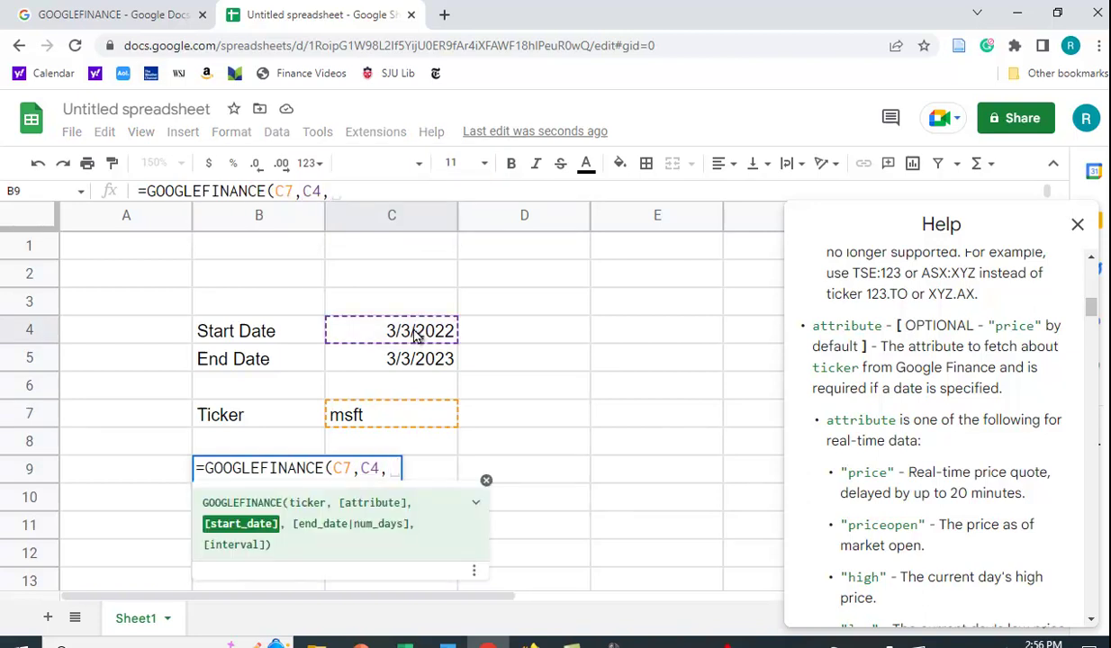
pyautogui.click(410, 363)
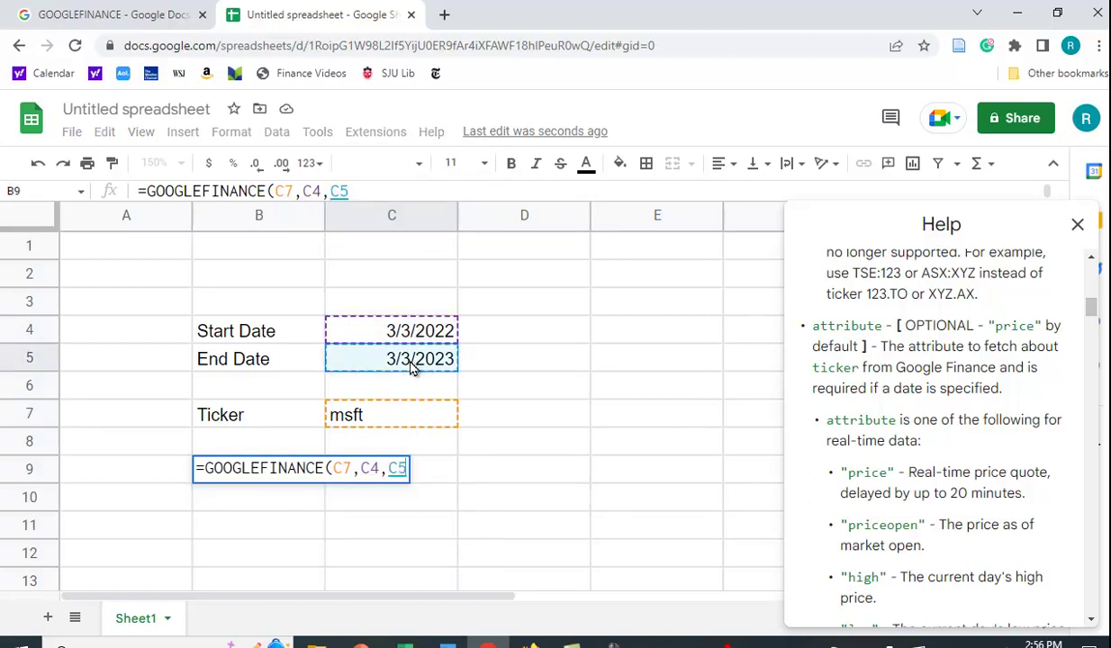
pyautogui.write(')')
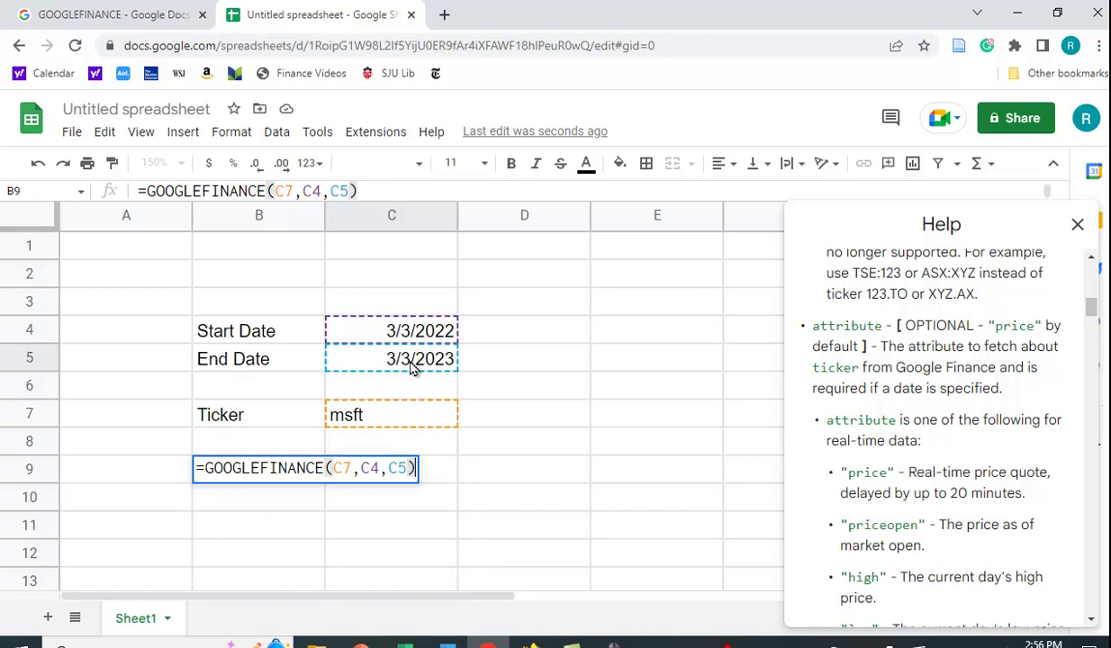
pyautogui.press('BackSpace')
pyautogui.press('BackSpace')
pyautogui.press('BackSpace')
pyautogui.press('BackSpace')
pyautogui.press('BackSpace')
pyautogui.press('BackSpace')
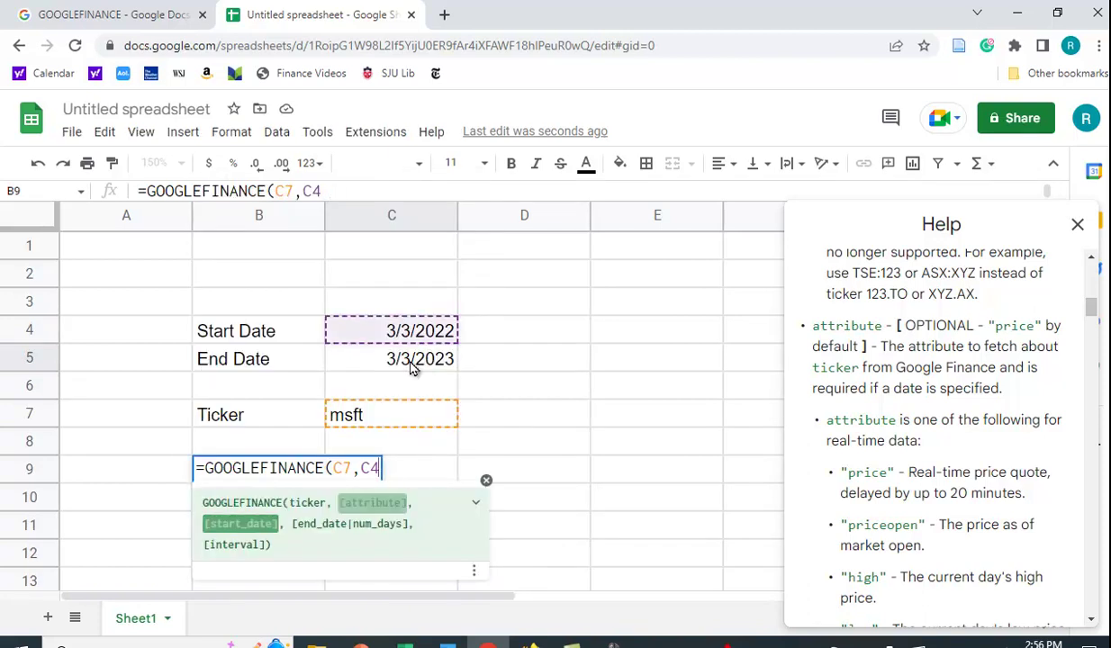
# Complete the B9 formula as =GOOGLEFINANCE(C7,"all",C4,C5), using the "all" attribute and the Start and End Date cells.
pyautogui.write('"')
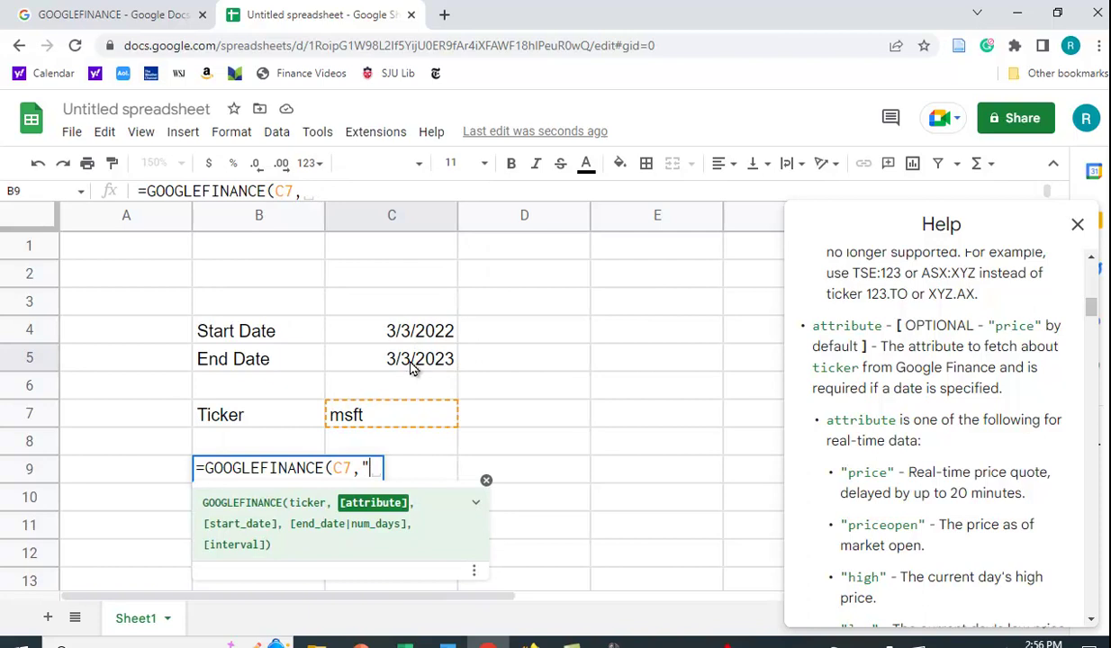
pyautogui.write('all",')
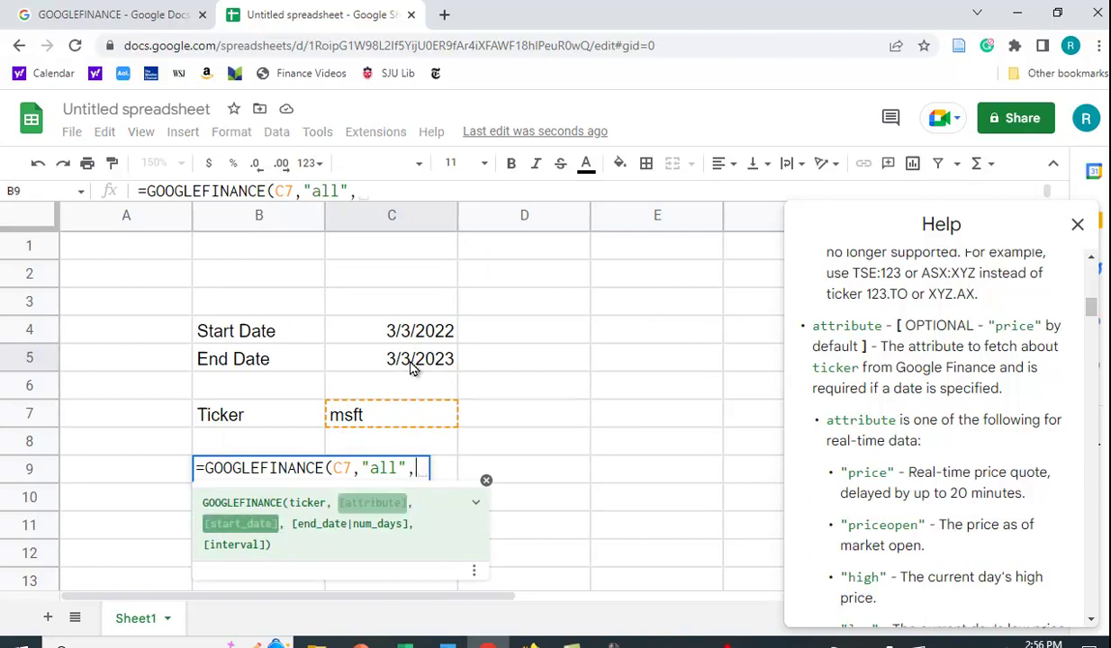
pyautogui.click(419, 332)
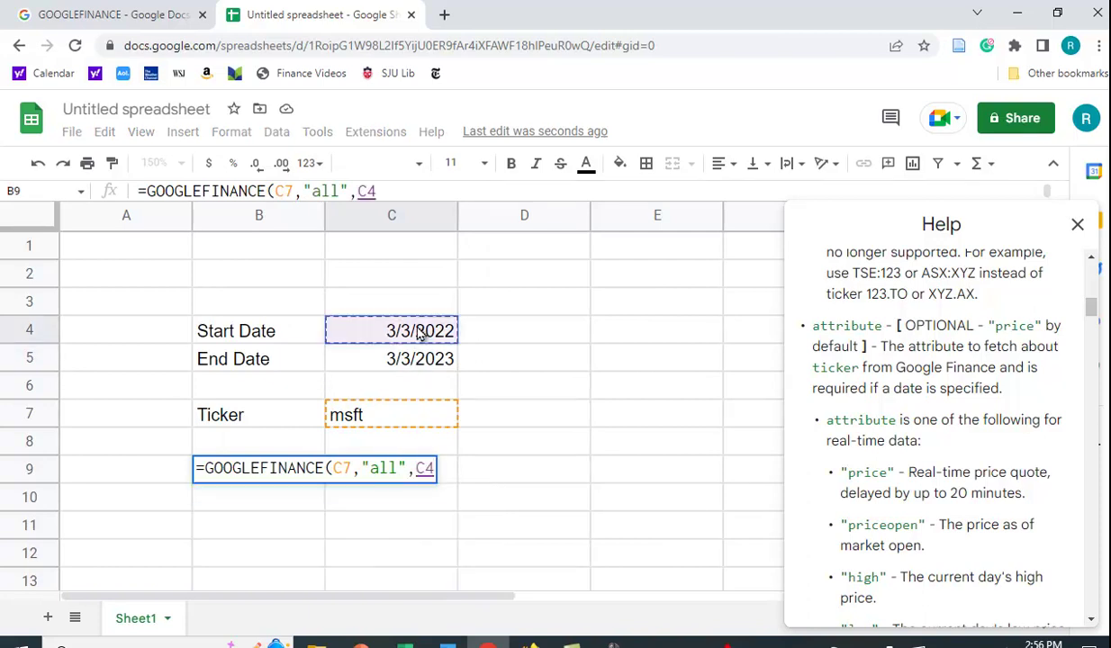
pyautogui.write(',')
pyautogui.click(412, 360)
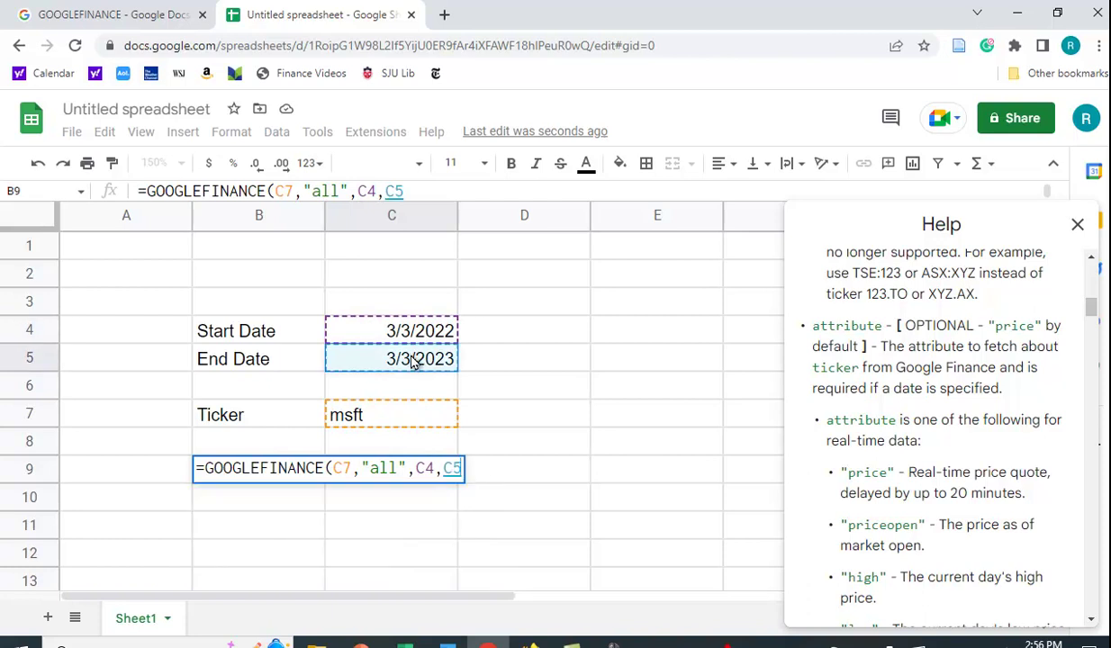
pyautogui.write(')')
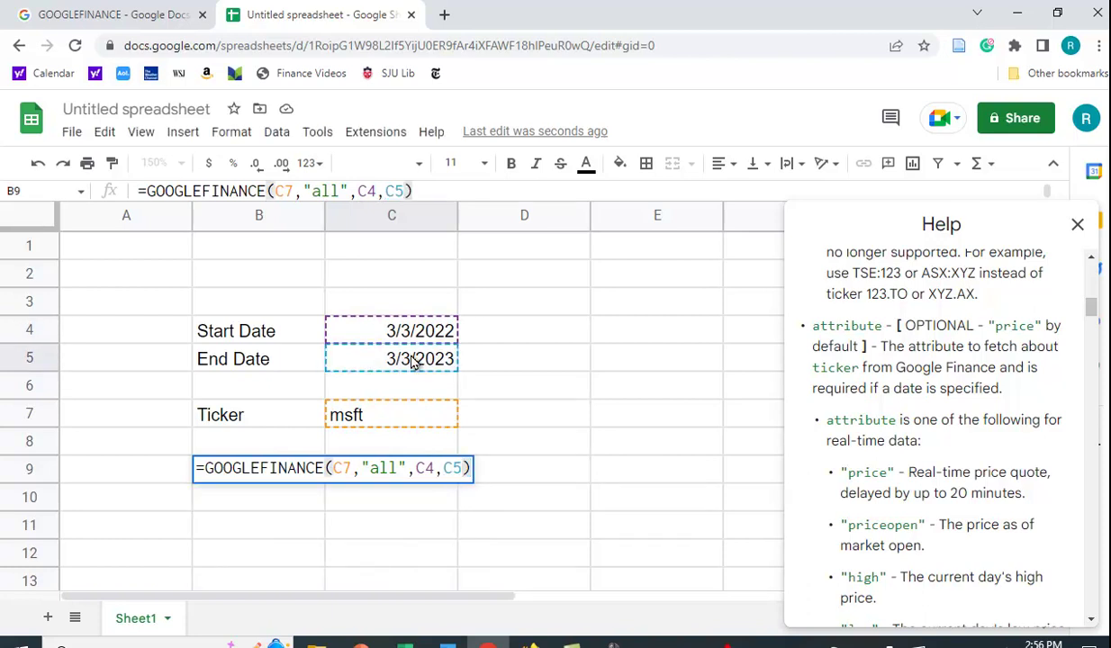
pyautogui.press('Return')
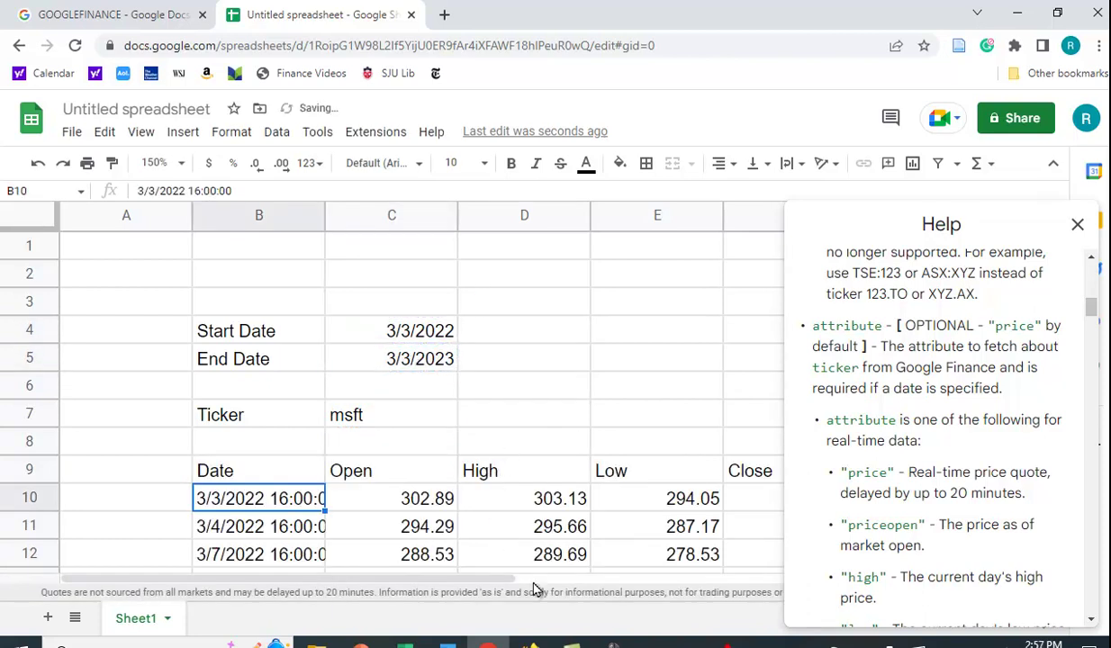
# Close the function help and widen column B to fit the full dates and times.
pyautogui.scroll(-1, 630, 400)
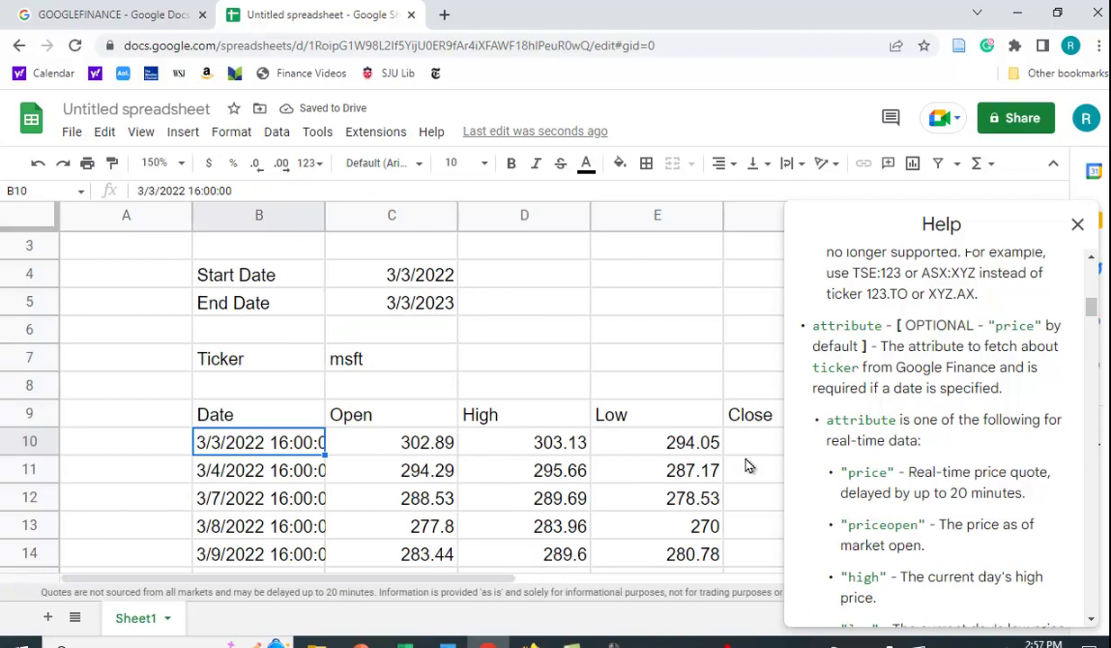
pyautogui.click(1077, 224)
pyautogui.scroll(-1, 773, 405)
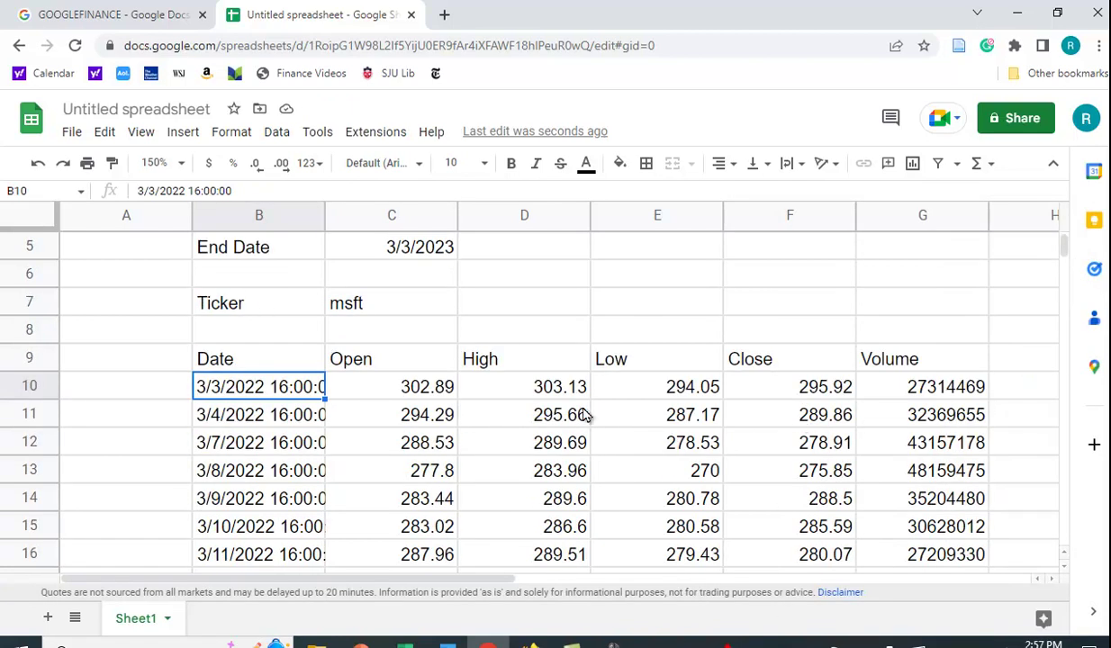
pyautogui.doubleClick(324, 216)
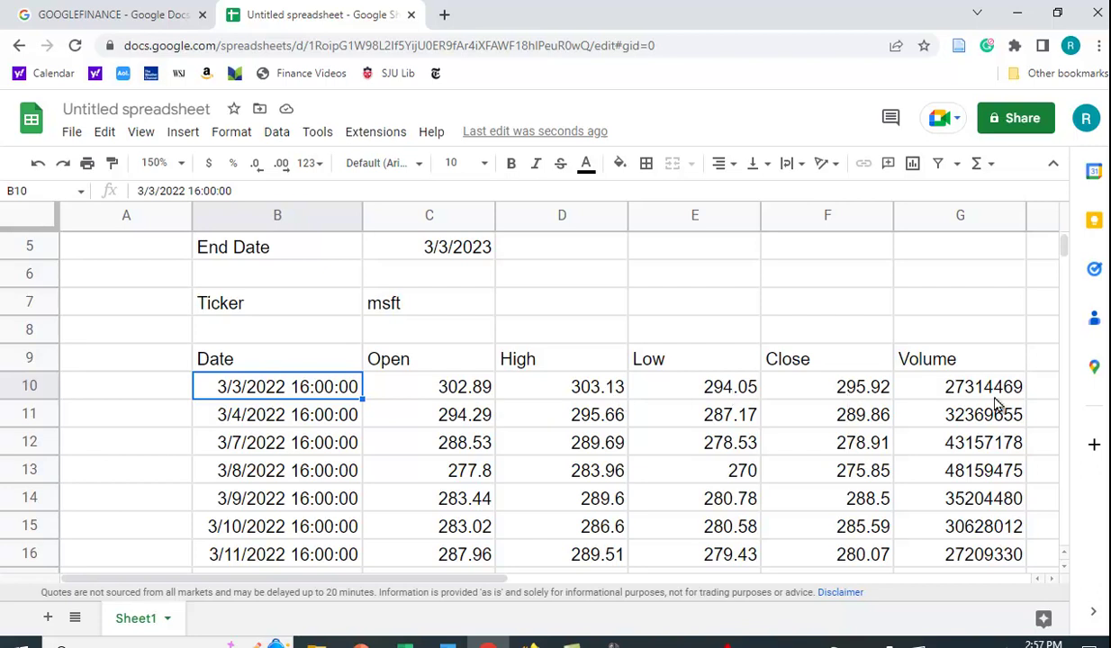
# Look through the msft price history, and change the Ticker in C7 to amzn.
pyautogui.scroll(-5, 997, 408)
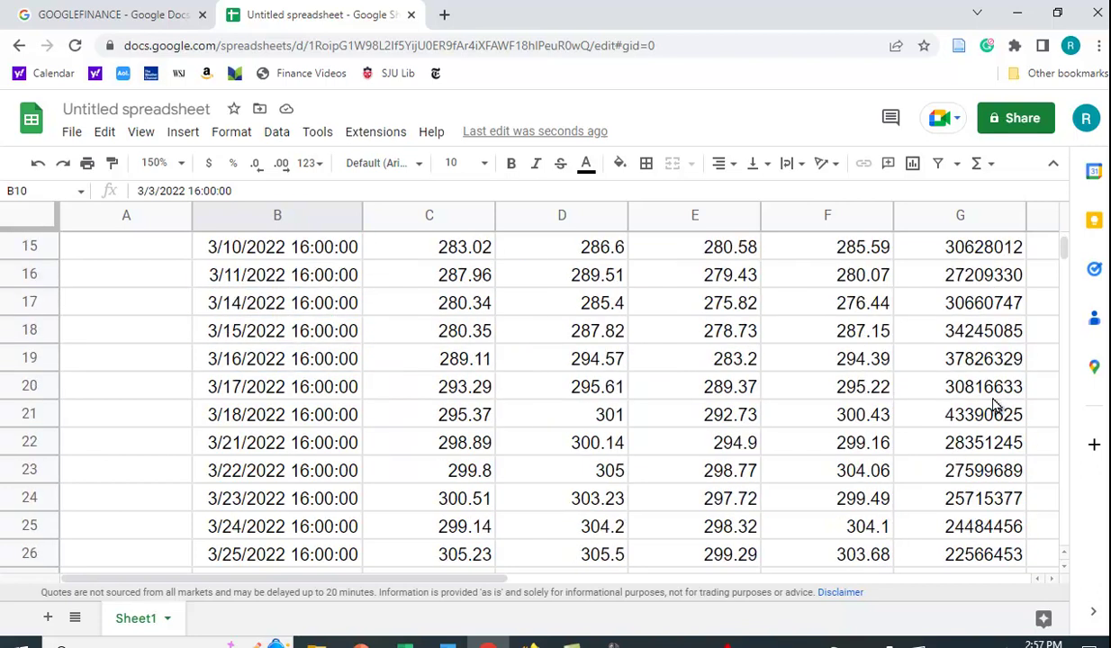
pyautogui.scroll(-6, 994, 407)
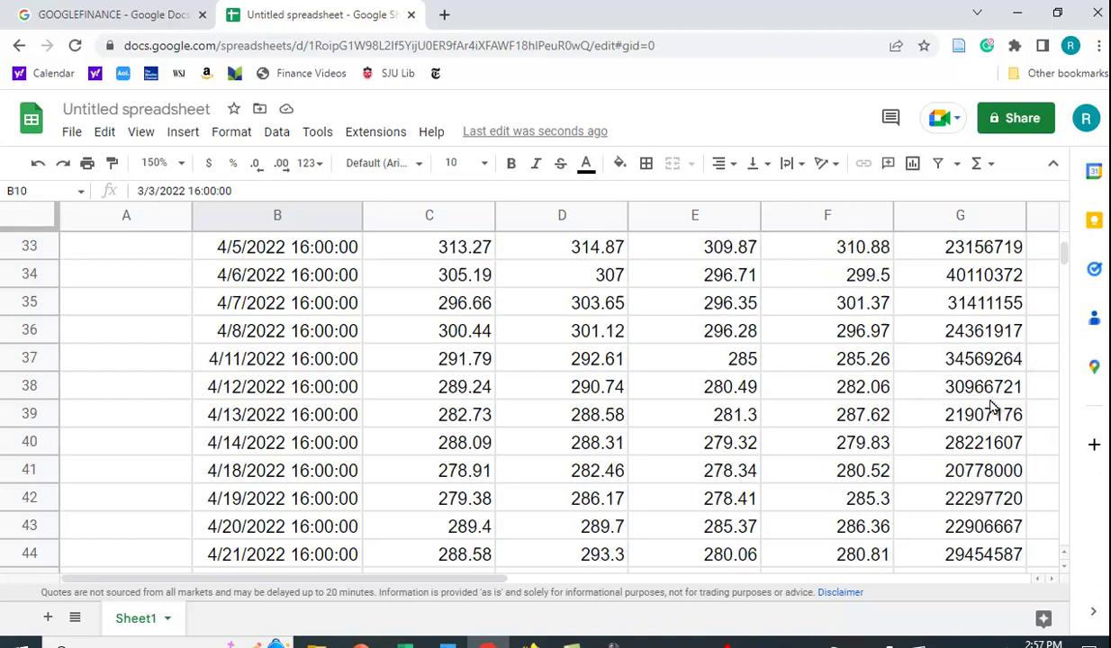
pyautogui.scroll(-6, 994, 407)
pyautogui.scroll(19, 984, 422)
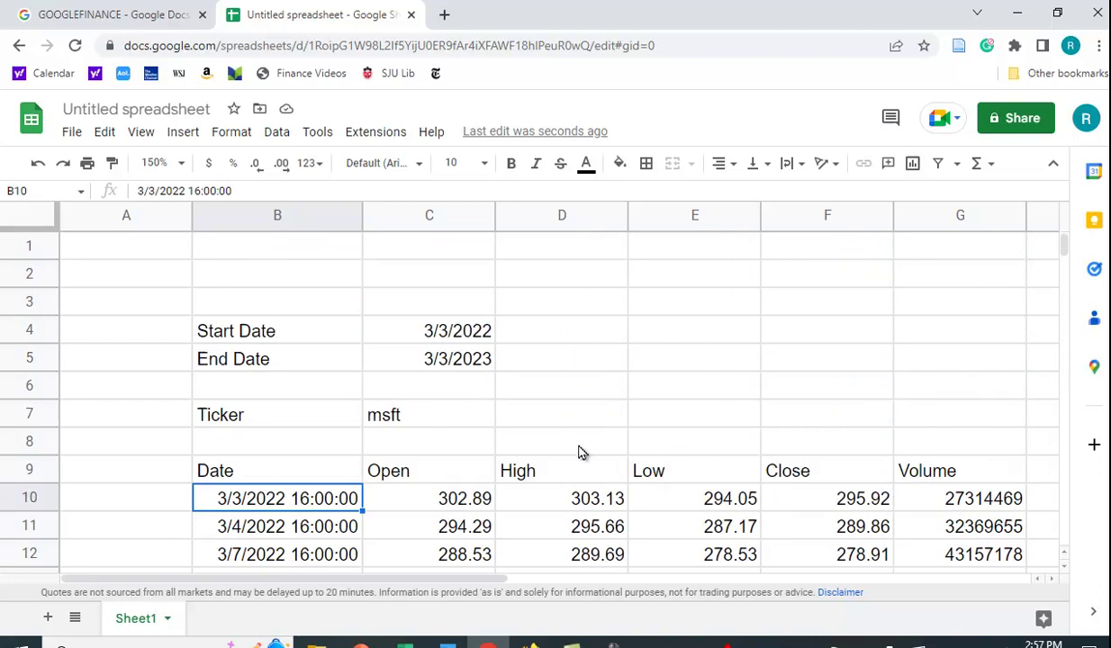
pyautogui.click(401, 422)
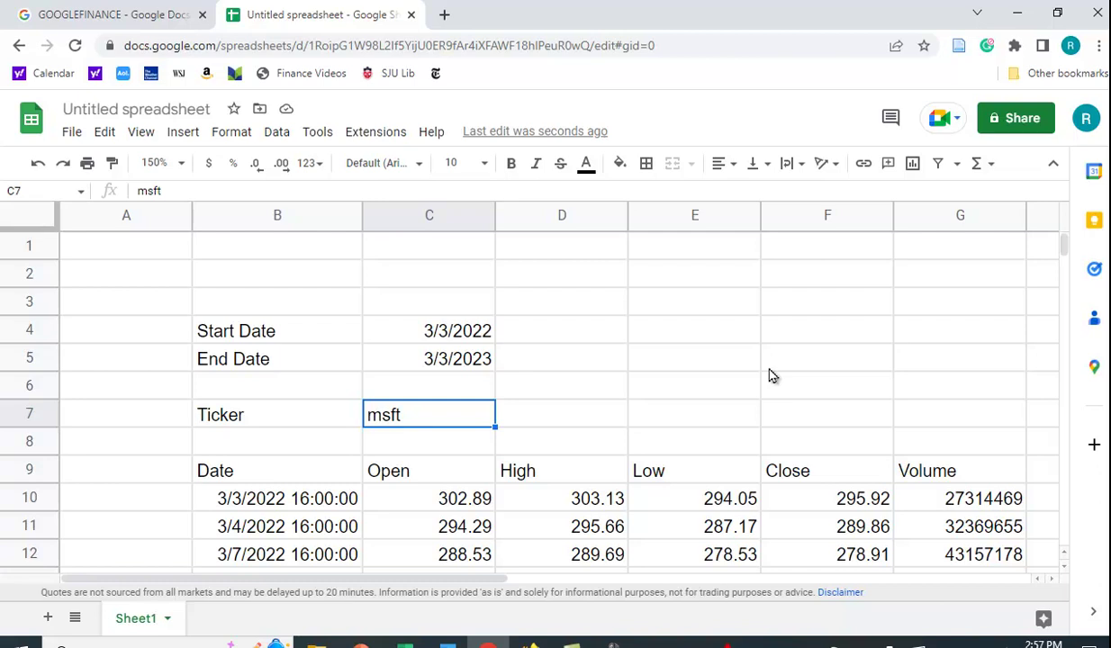
pyautogui.write('amzn')
pyautogui.press('Return')
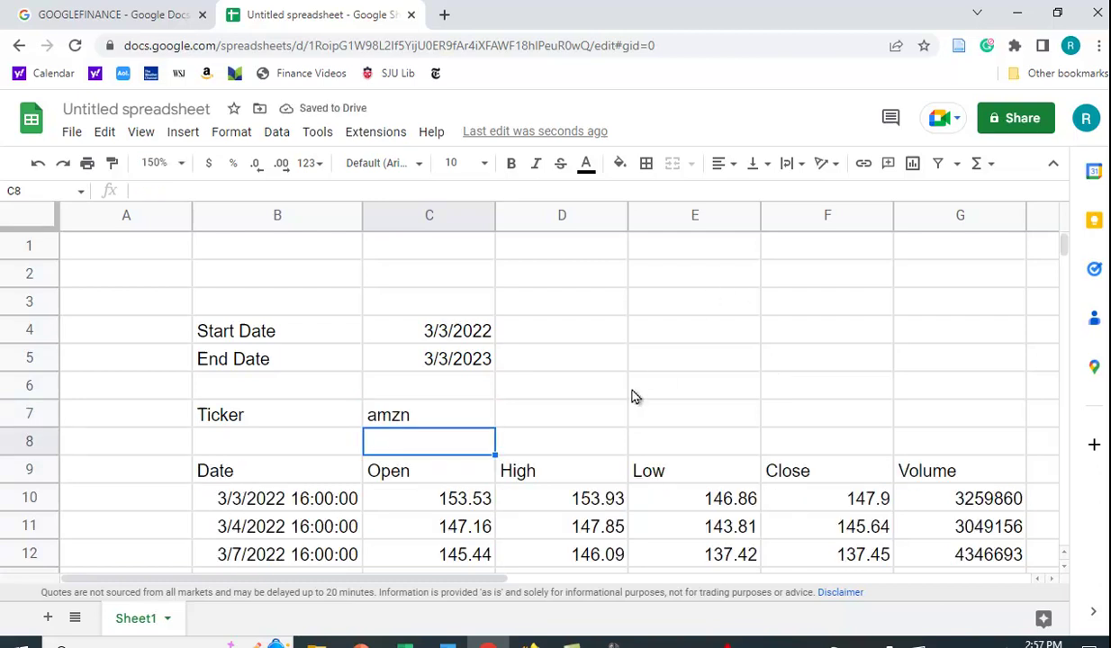
# Review the date, open, high, low, close and volume data retrieved for the amzn ticker.
pyautogui.scroll(-1, 603, 419)
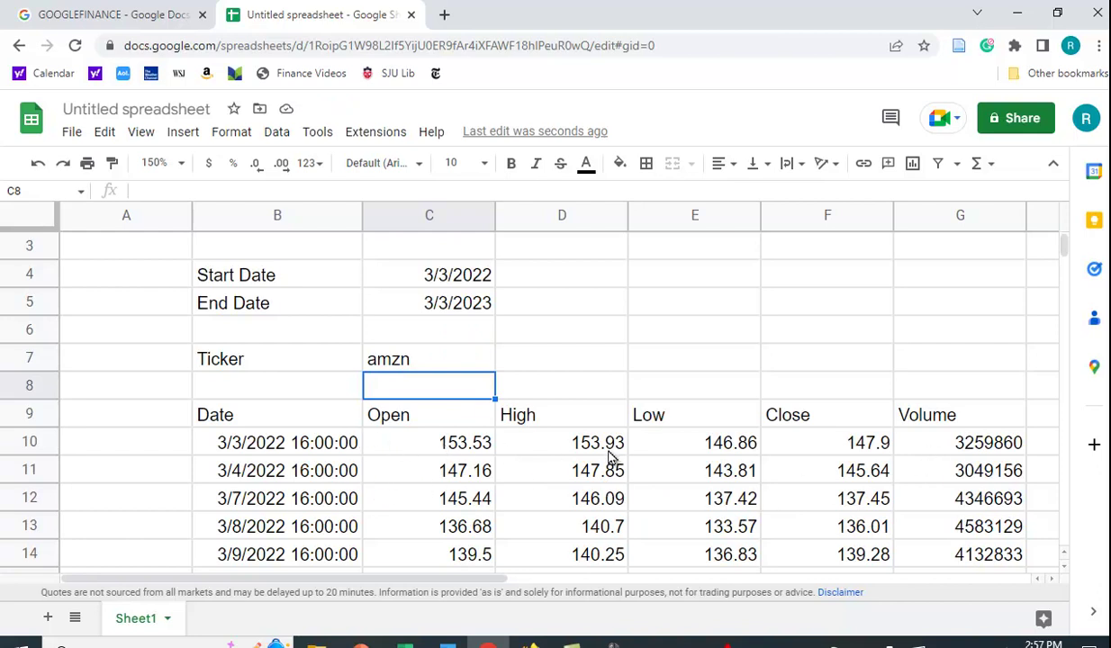
pyautogui.scroll(-4, 734, 372)
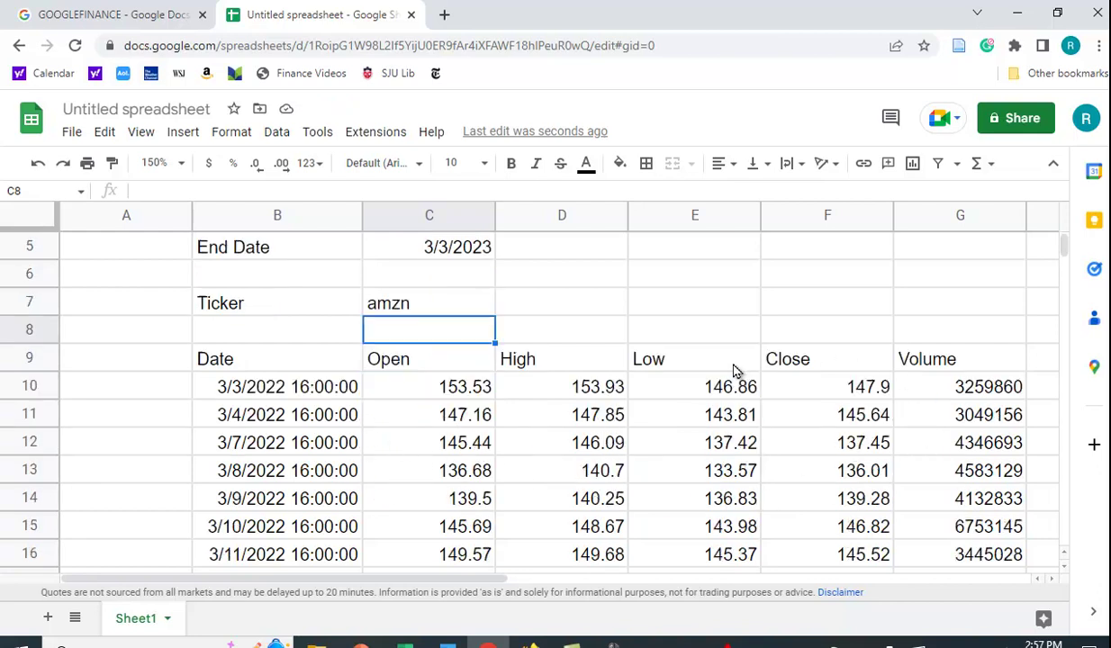
pyautogui.scroll(1, 709, 499)
pyautogui.scroll(3, 709, 500)
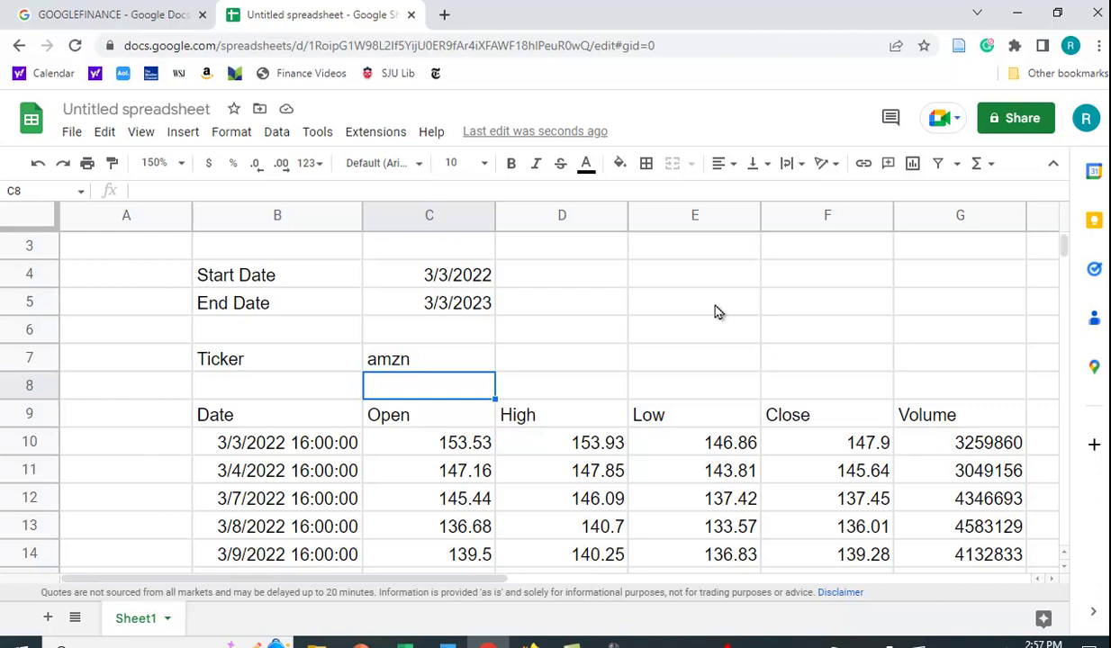
pyautogui.scroll(1, 718, 311)
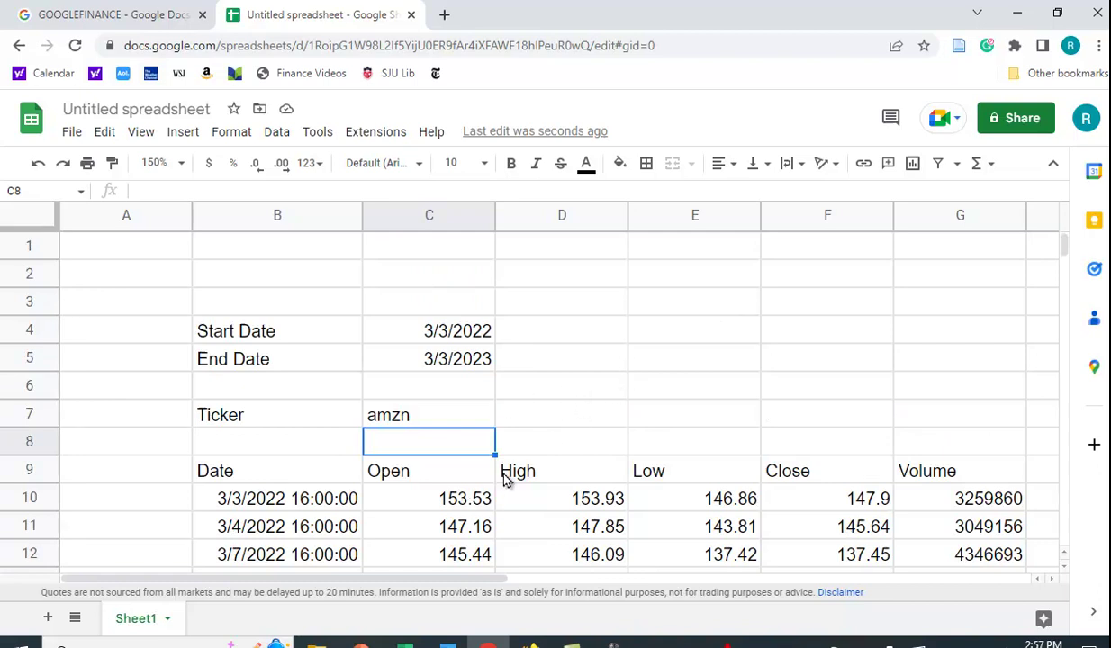
pyautogui.scroll(-1, 626, 378)
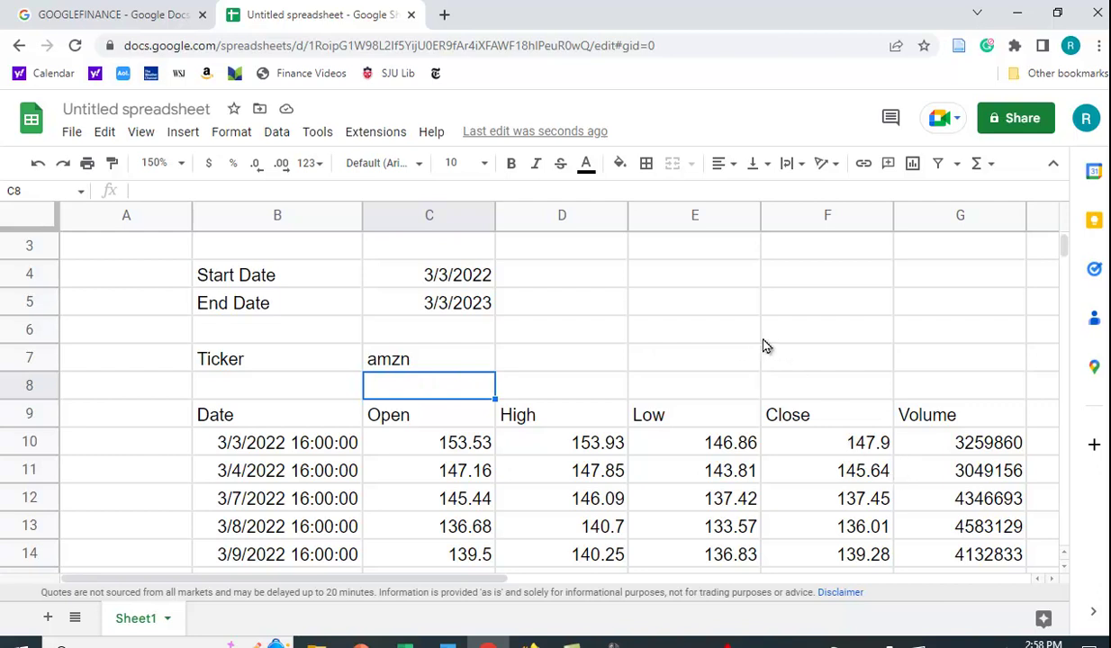
pyautogui.scroll(1, 766, 347)
pyautogui.scroll(-1, 763, 347)
pyautogui.scroll(1, 763, 348)
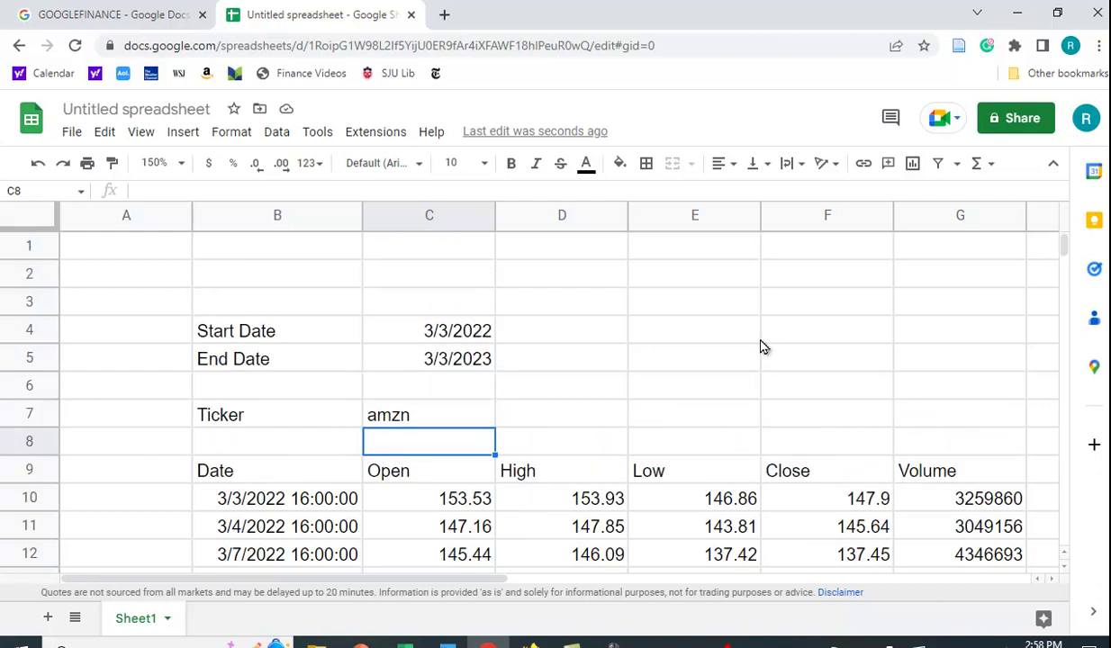